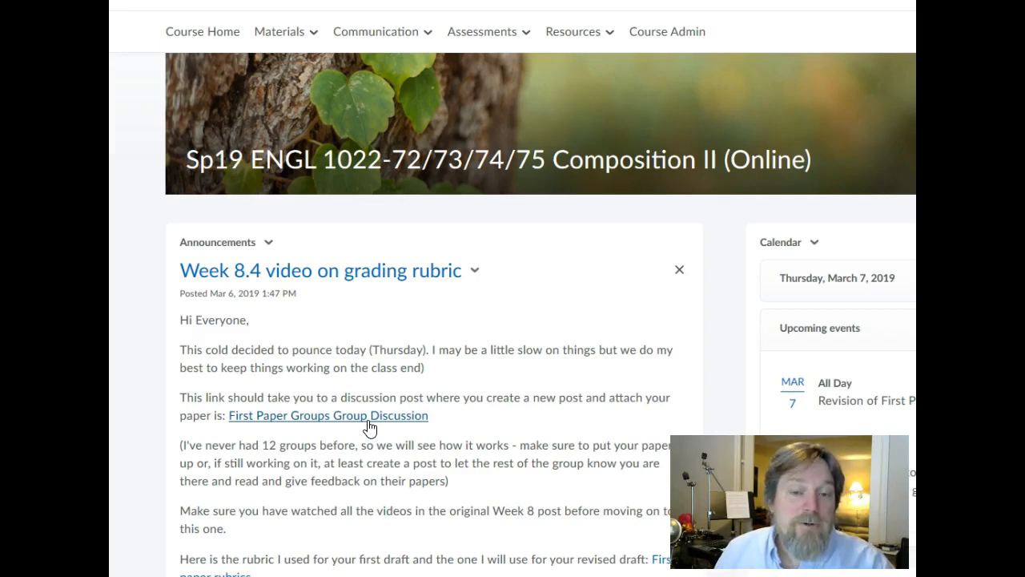
Open the First Paper Groups Group Discussion linked in the announcement and start a new thread there.
{"action": "left_click", "coordinate": [370, 427]}
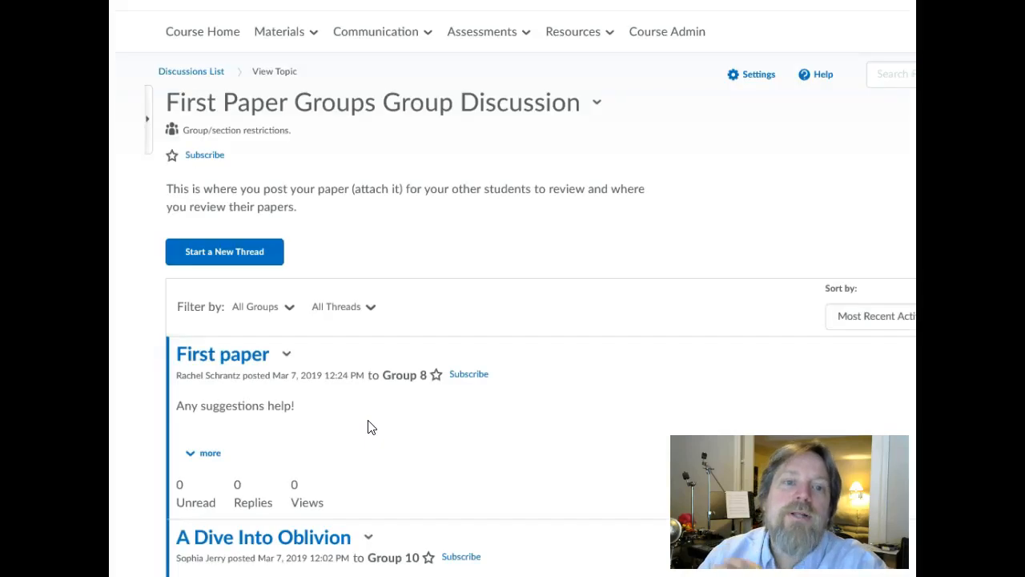
{"action": "scroll", "coordinate": [397, 392], "scroll_direction": "down", "scroll_amount": 2}
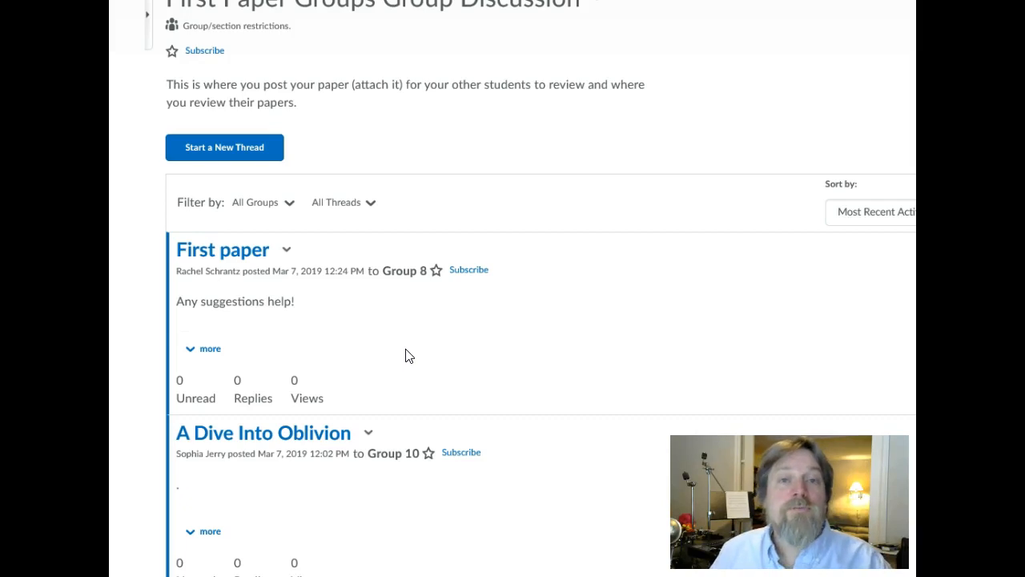
{"action": "scroll", "coordinate": [716, 313], "scroll_direction": "up", "scroll_amount": 2}
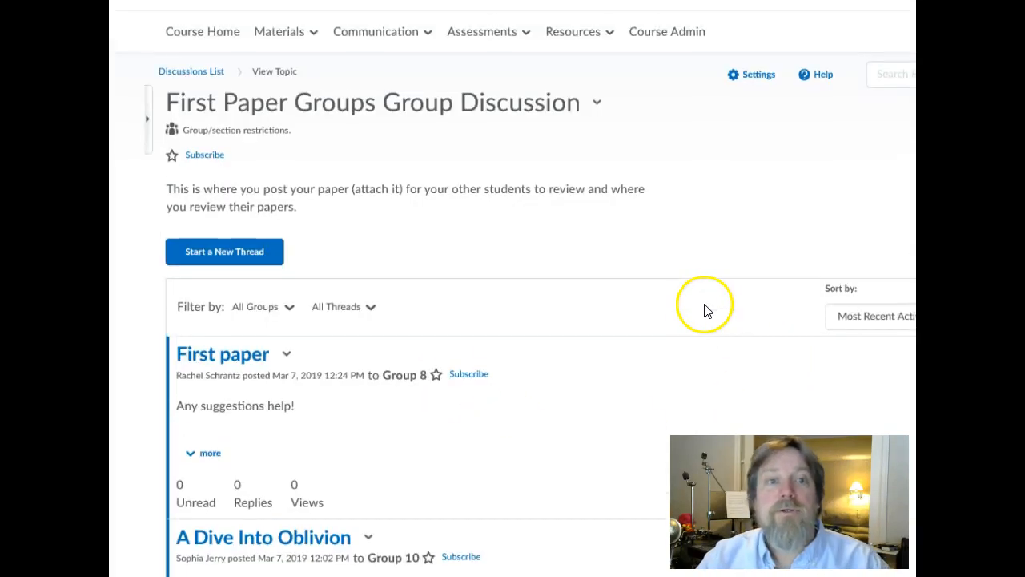
{"action": "left_click", "coordinate": [230, 248]}
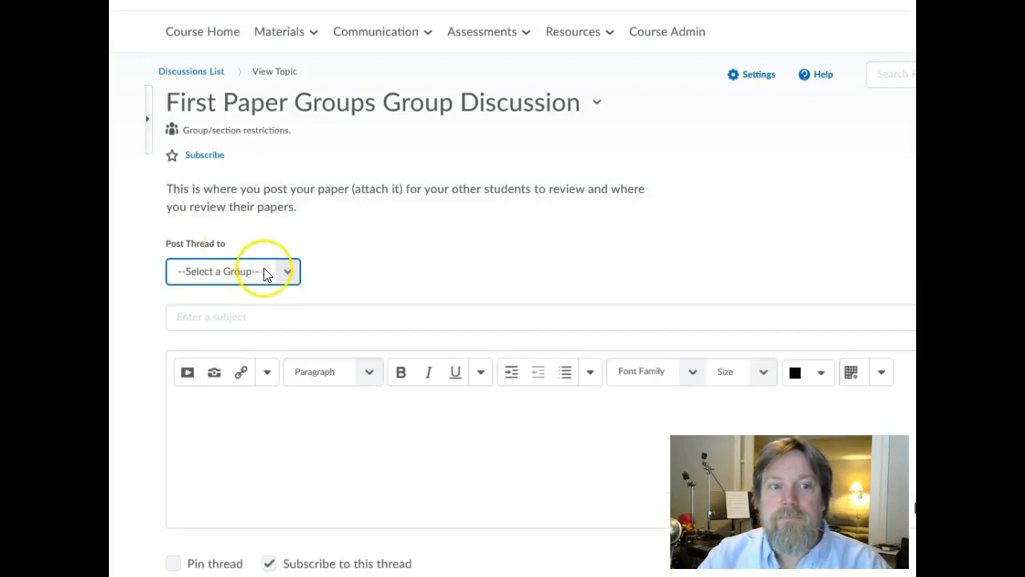
Set the new thread to be posted to Group 2.
{"action": "left_click", "coordinate": [290, 275]}
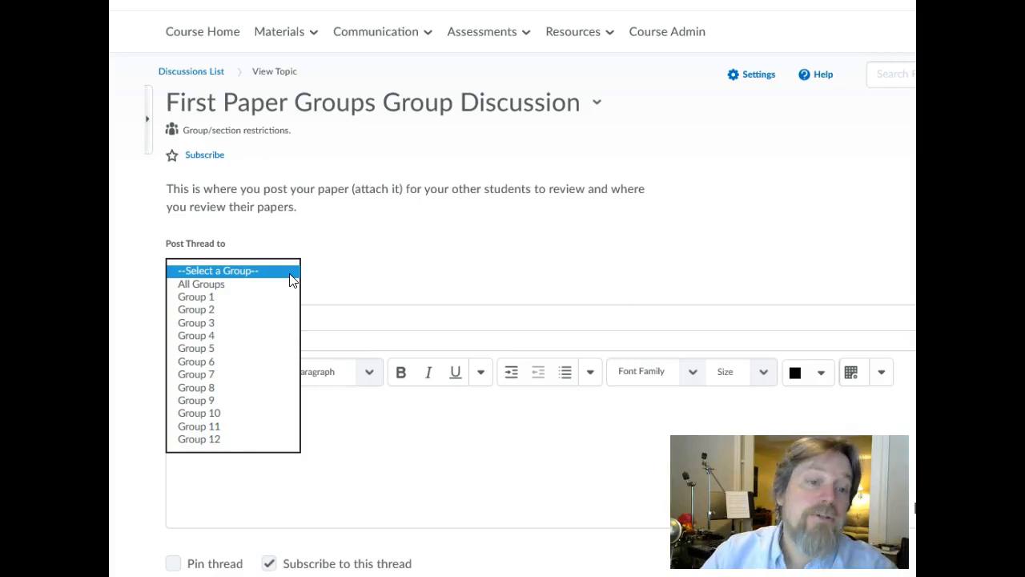
{"action": "left_click", "coordinate": [227, 285]}
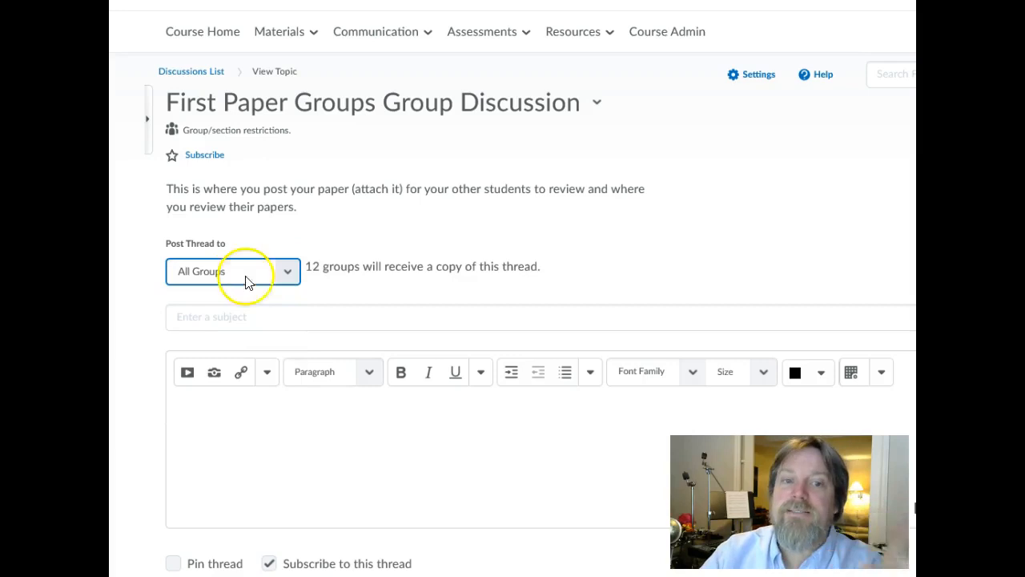
{"action": "left_click", "coordinate": [290, 277]}
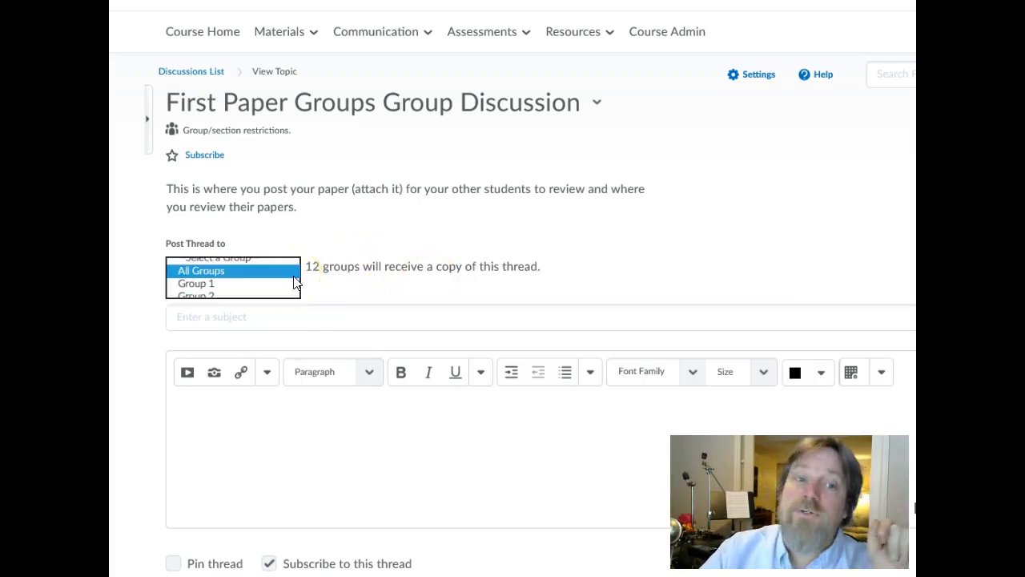
{"action": "left_click", "coordinate": [233, 298]}
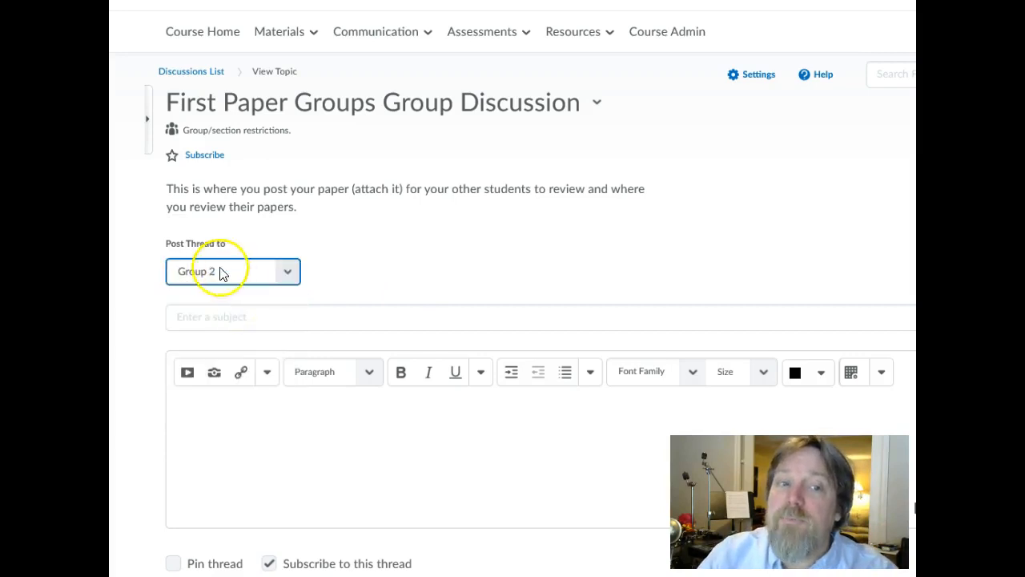
Enter a thread subject made of the author's first name in the possessive, followed by "paper Who is that with the monkey".
{"action": "left_click", "coordinate": [313, 316]}
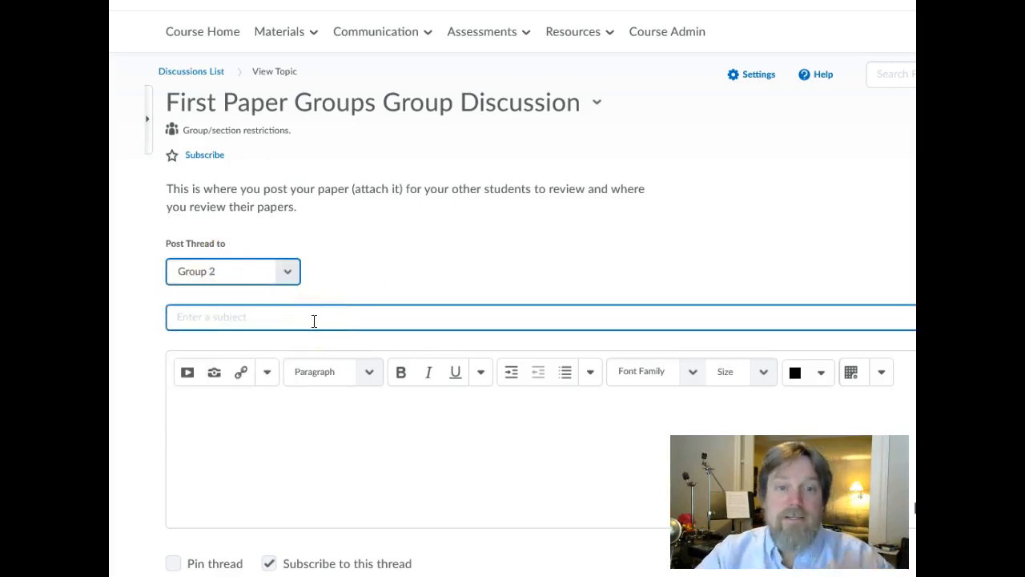
{"action": "type", "text": "Steve's paper  Who"}
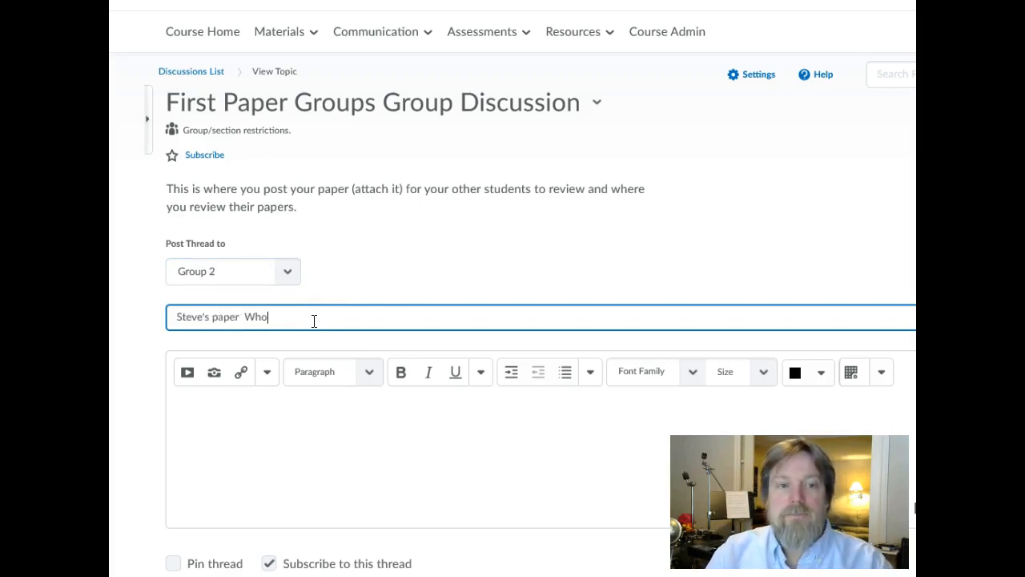
{"action": "type", "text": " is that wi"}
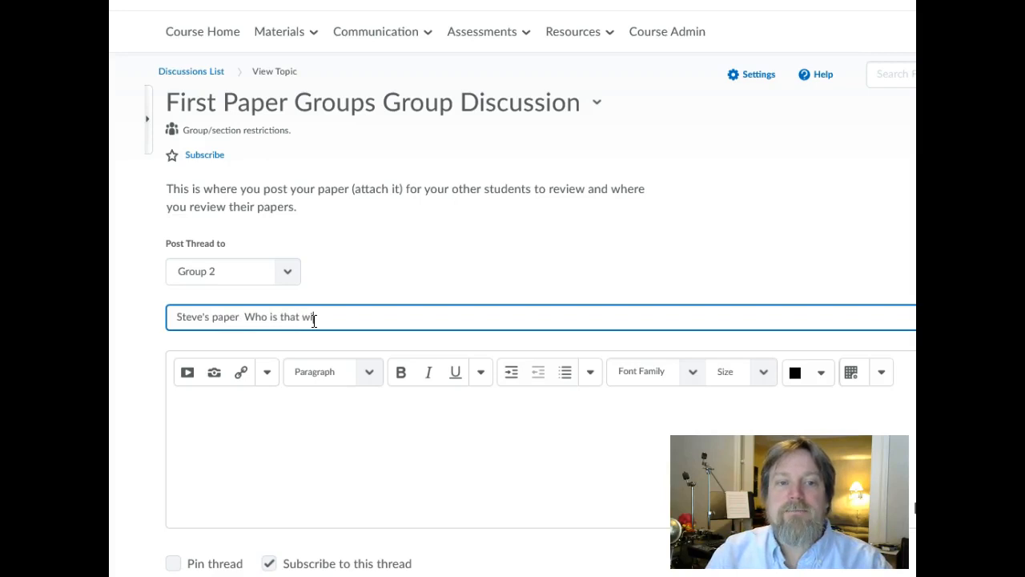
{"action": "type", "text": "th the monkey"}
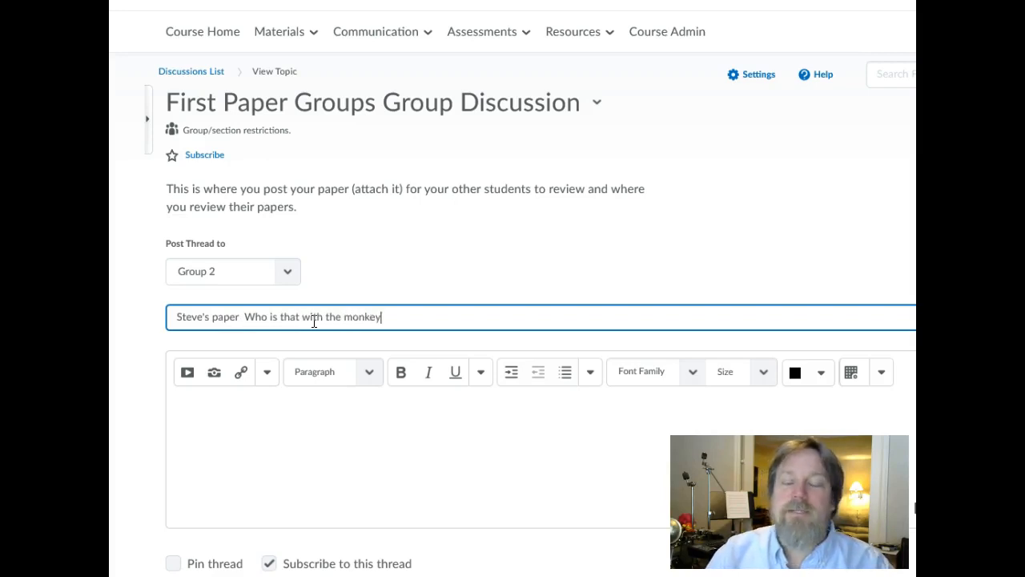
Write "Here's my paper. I'm most concerned about my introduction and conclusion" as the start of the thread's message.
{"action": "left_click", "coordinate": [310, 425]}
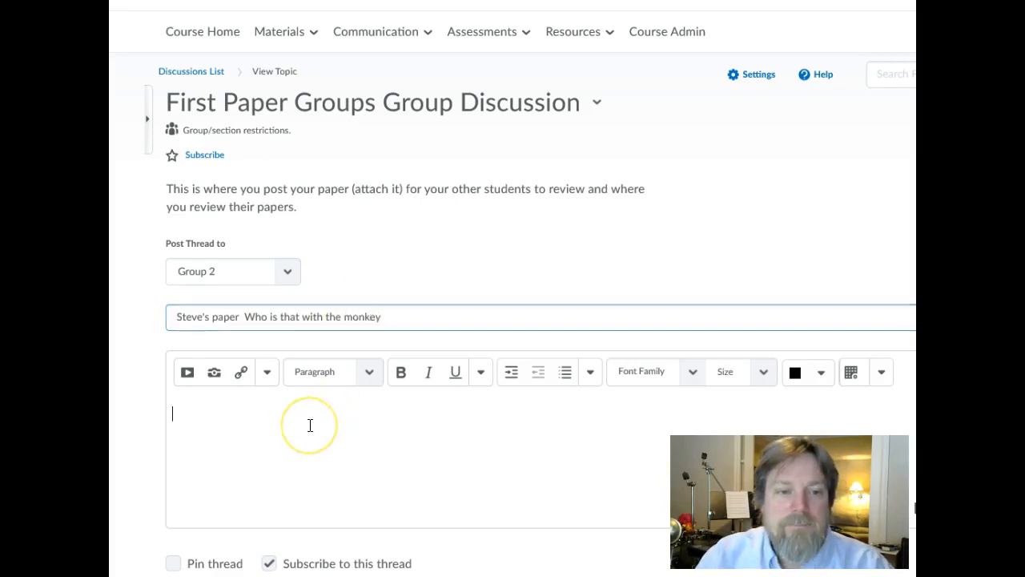
{"action": "type", "text": "Here's"}
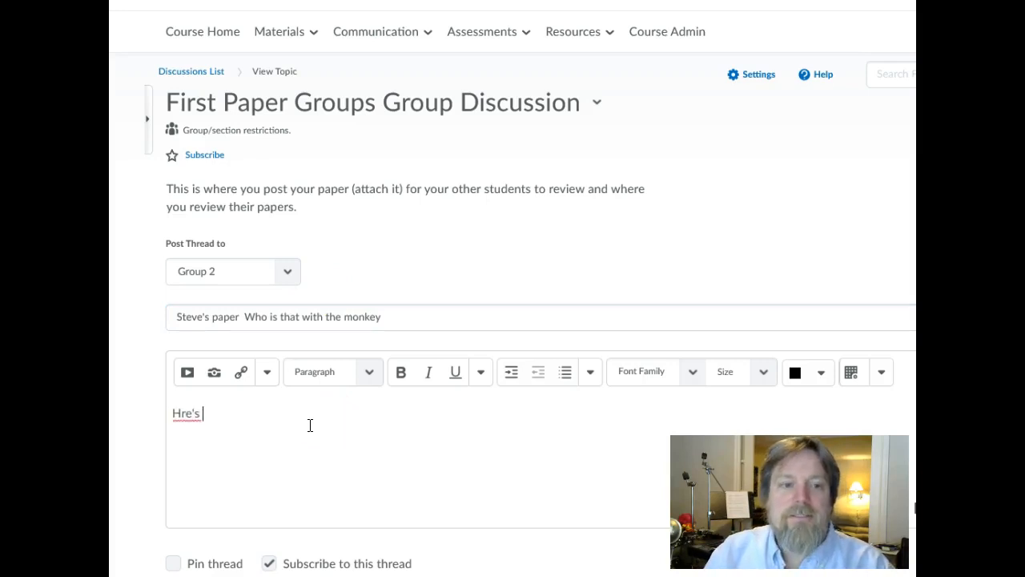
{"action": "key", "text": "BackSpace"}
{"action": "key", "text": "BackSpace"}
{"action": "key", "text": "BackSpace"}
{"action": "key", "text": "BackSpace"}
{"action": "key", "text": "BackSpace"}
{"action": "type", "text": "ere's my pap"}
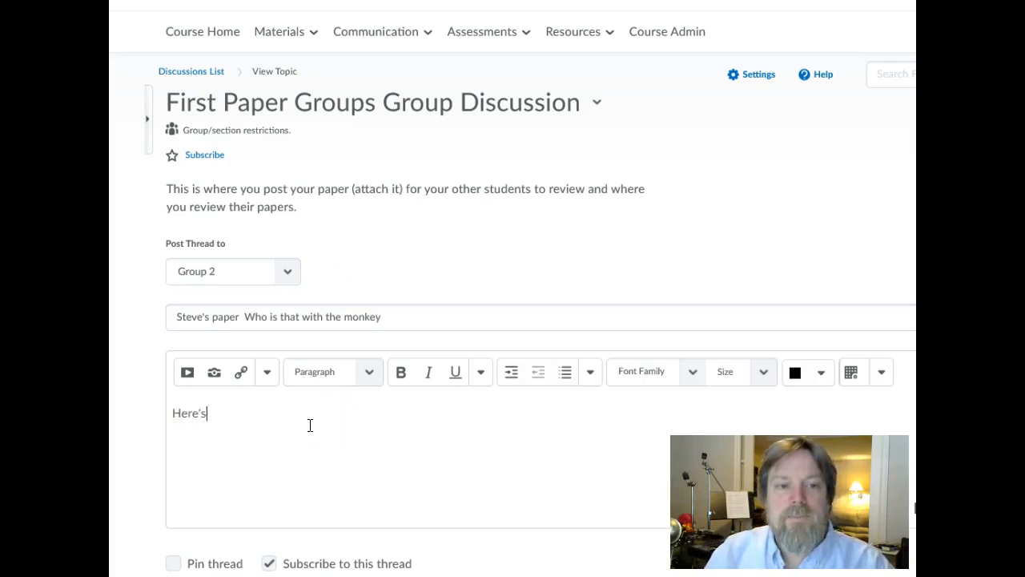
{"action": "type", "text": "er. I"}
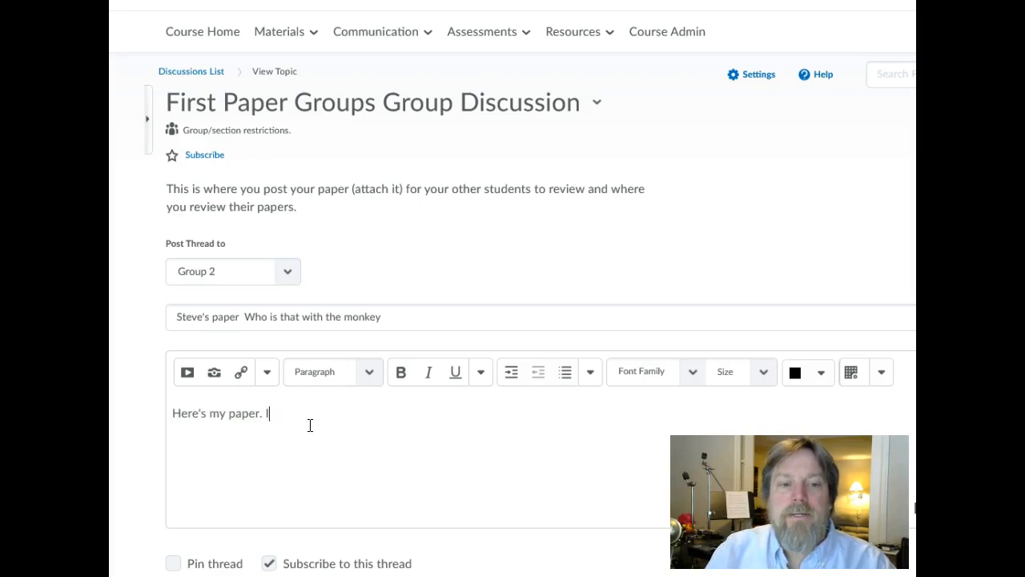
{"action": "type", "text": "'m most concer"}
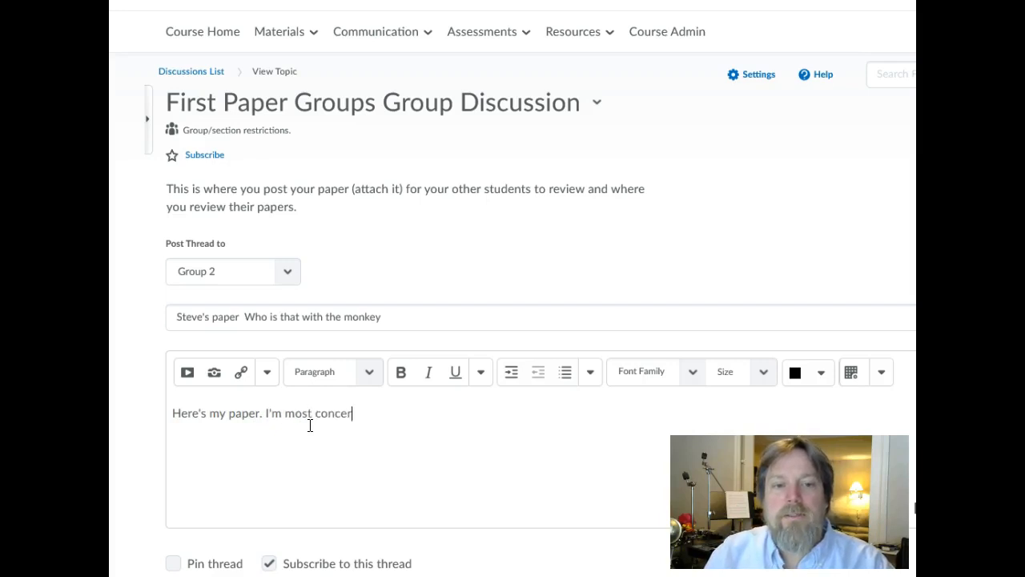
{"action": "type", "text": "ned about my intro"}
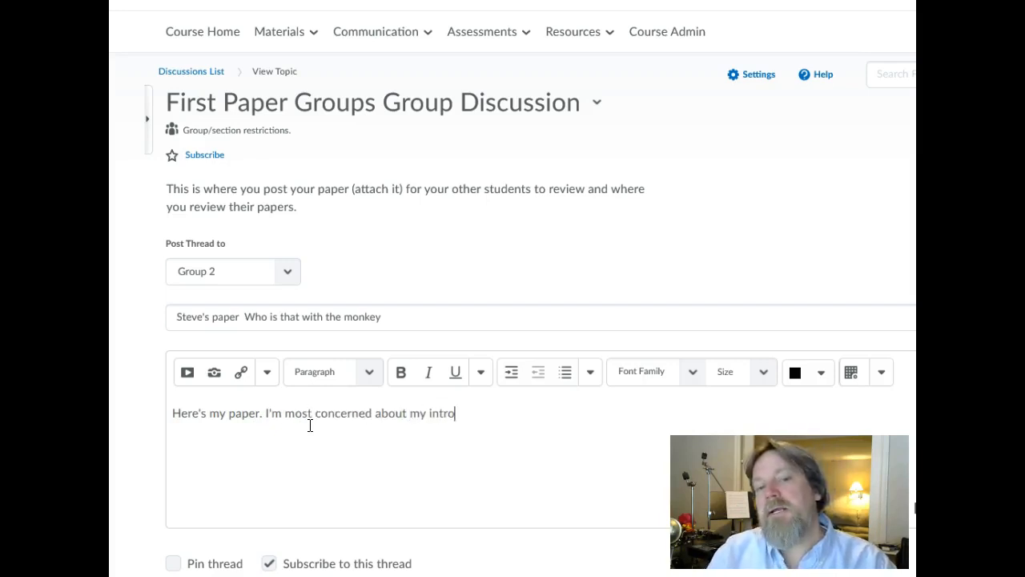
{"action": "type", "text": "duction and conclusions"}
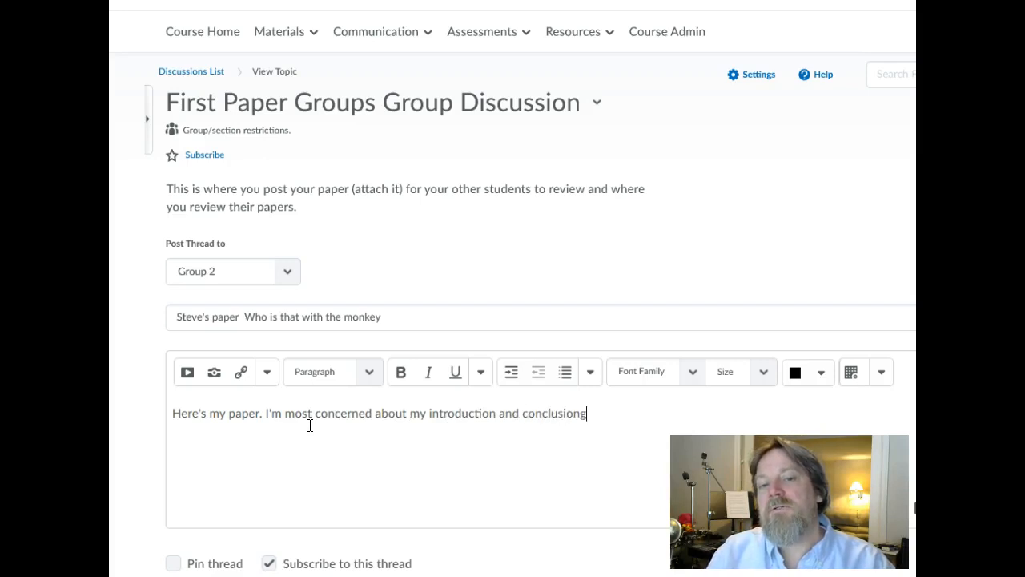
{"action": "key", "text": "BackSpace"}
End that sentence with a period and add "I'm also looking for a different source on monkey havior." to the message.
{"action": "type", "text": ". Ia'm"}
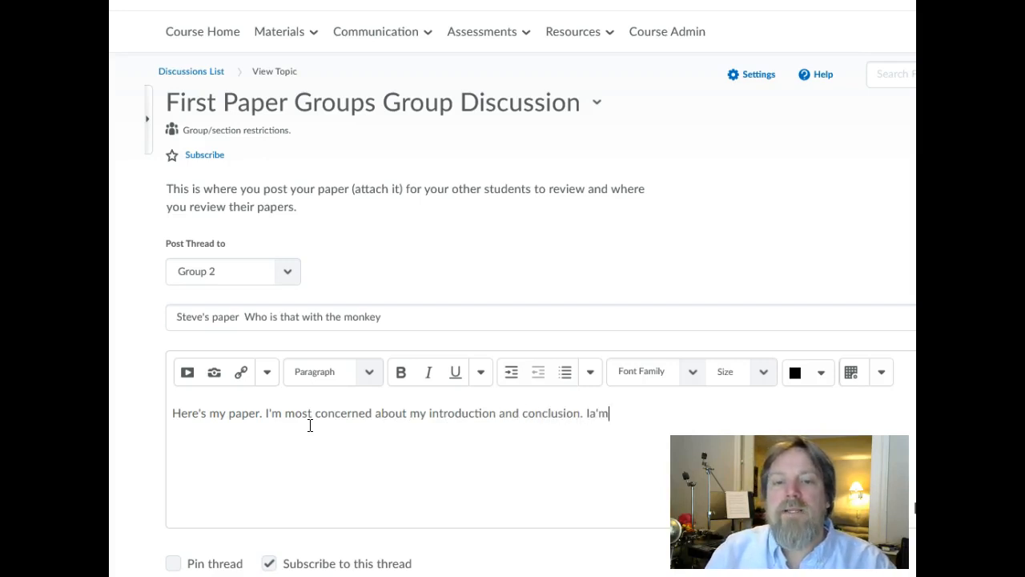
{"action": "key", "text": "BackSpace"}
{"action": "key", "text": "BackSpace"}
{"action": "key", "text": "BackSpace"}
{"action": "type", "text": "'m als"}
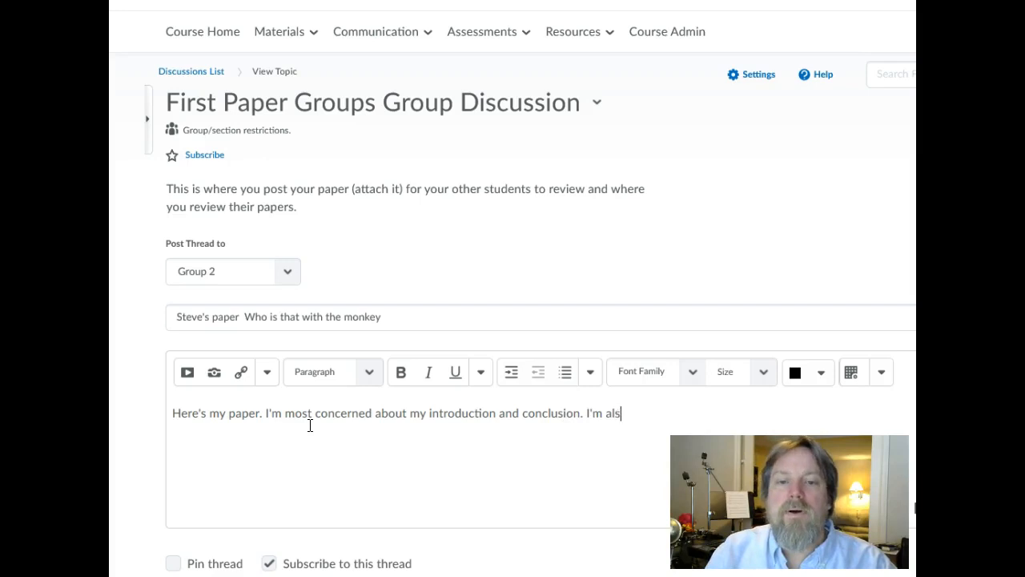
{"action": "type", "text": "o look"}
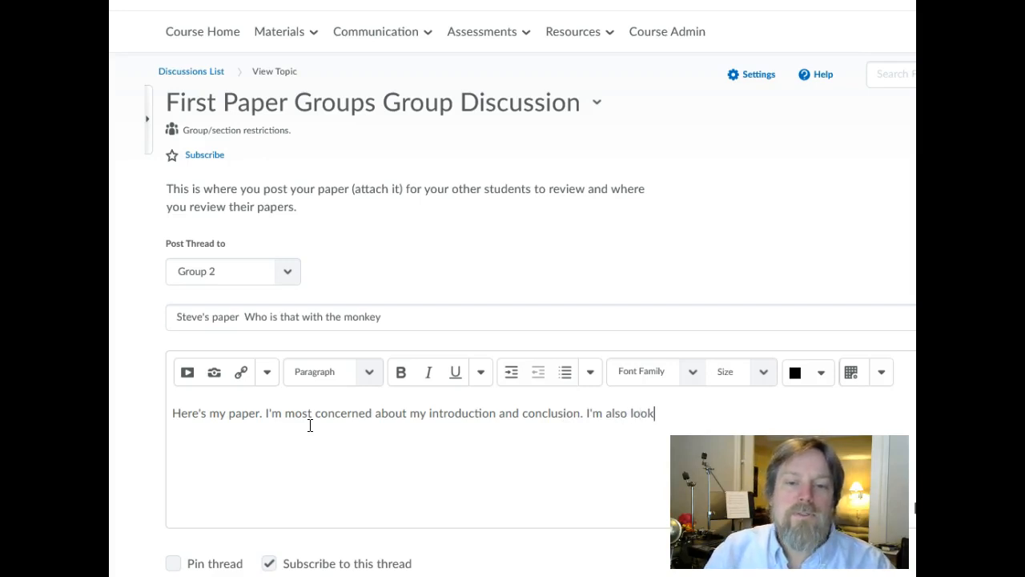
{"action": "type", "text": "ing for a different source on monkd"}
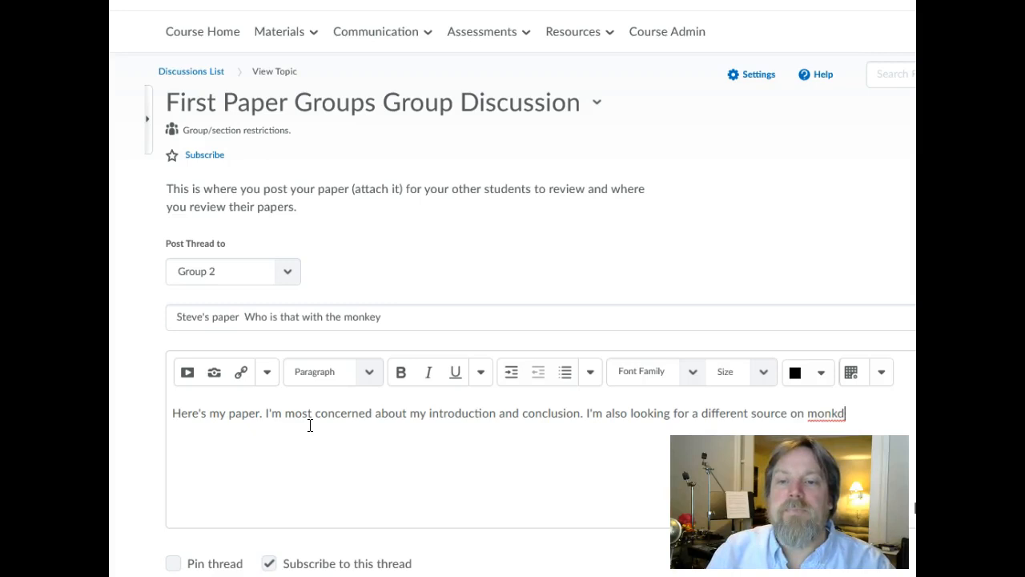
{"action": "key", "text": "BackSpace"}
{"action": "type", "text": "ey havior."}
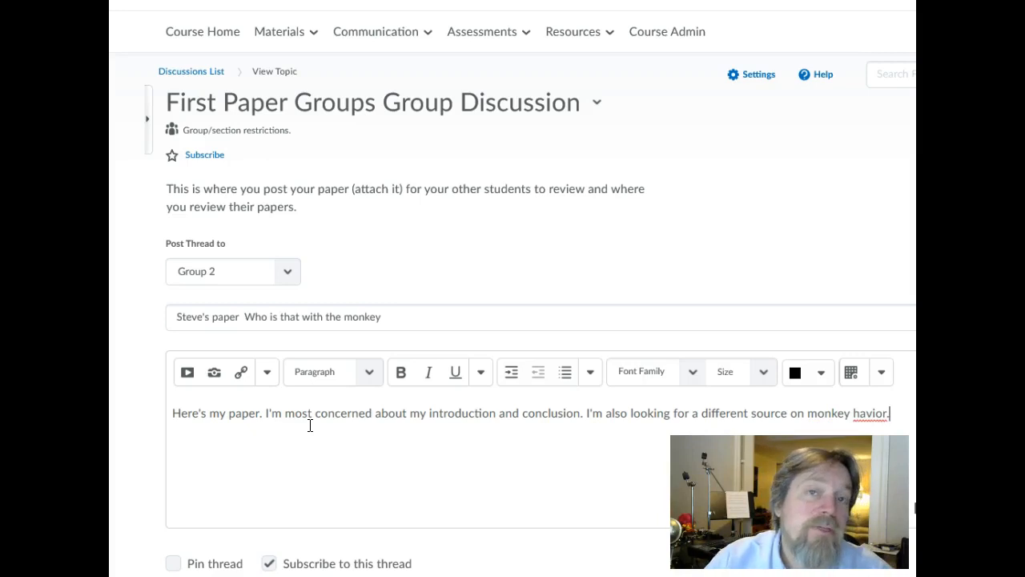
Attach the file 1022 Weekly Schedule from the ENGL 1022 folder to the thread.
{"action": "scroll", "coordinate": [325, 449], "scroll_direction": "down", "scroll_amount": 5}
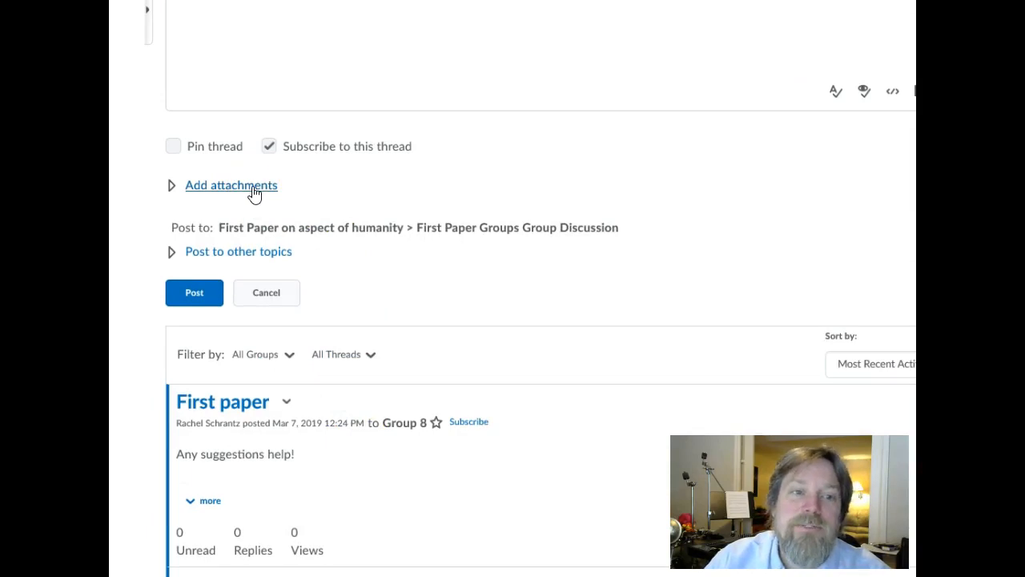
{"action": "left_click", "coordinate": [251, 189]}
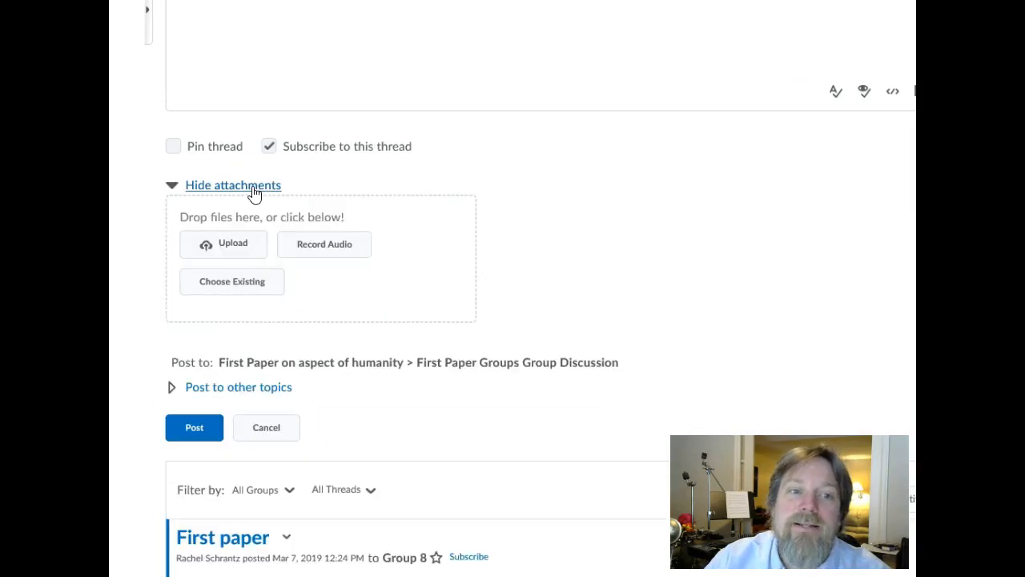
{"action": "left_click", "coordinate": [249, 246]}
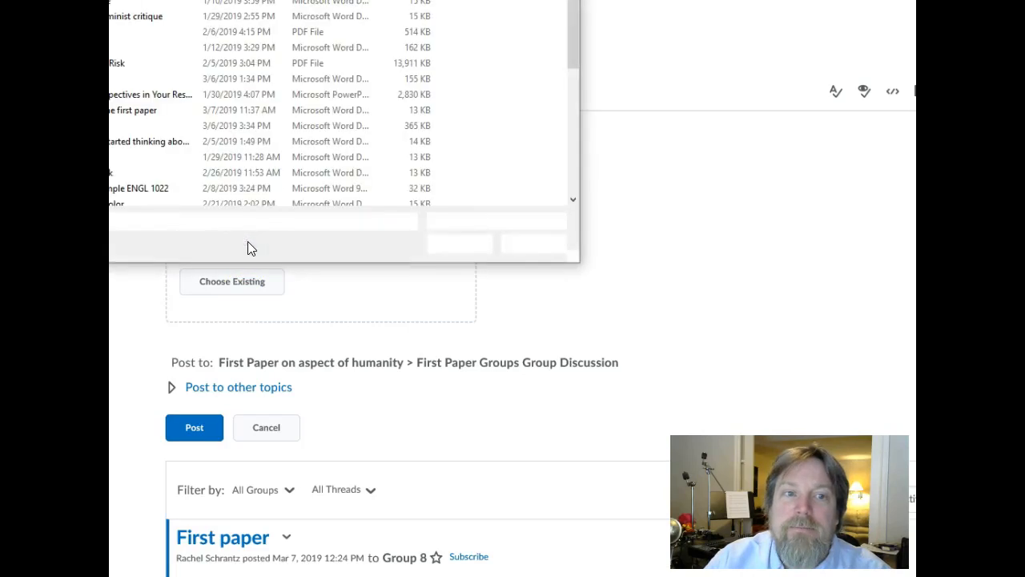
{"action": "left_click_drag", "start_coordinate": [336, 0], "coordinate": [442, 95]}
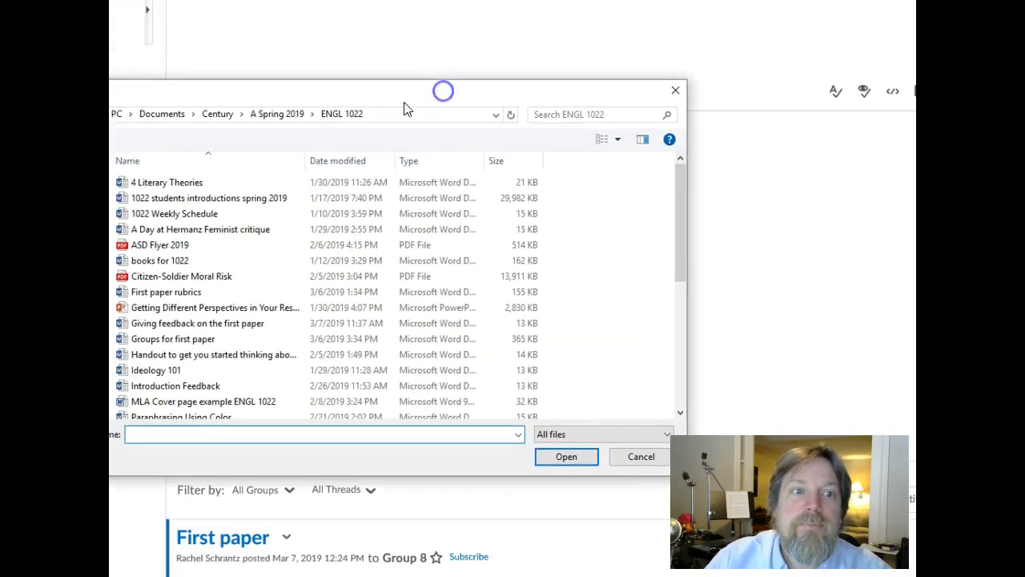
{"action": "left_click", "coordinate": [190, 214]}
{"action": "double_click", "coordinate": [189, 214]}
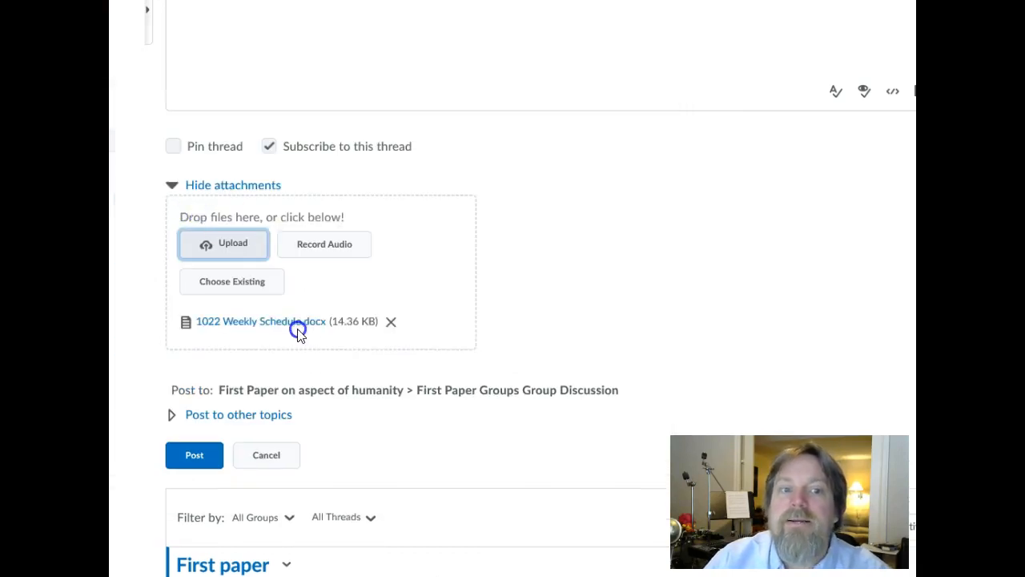
Correct the misspelled last word of the message to "behavior".
{"action": "scroll", "coordinate": [533, 293], "scroll_direction": "up", "scroll_amount": 3}
{"action": "scroll", "coordinate": [533, 291], "scroll_direction": "down", "scroll_amount": 2}
{"action": "scroll", "coordinate": [520, 279], "scroll_direction": "up", "scroll_amount": 2}
{"action": "scroll", "coordinate": [520, 279], "scroll_direction": "up", "scroll_amount": 3}
{"action": "left_click", "coordinate": [286, 312]}
{"action": "scroll", "coordinate": [272, 324], "scroll_direction": "down", "scroll_amount": 3}
{"action": "left_click", "coordinate": [275, 316]}
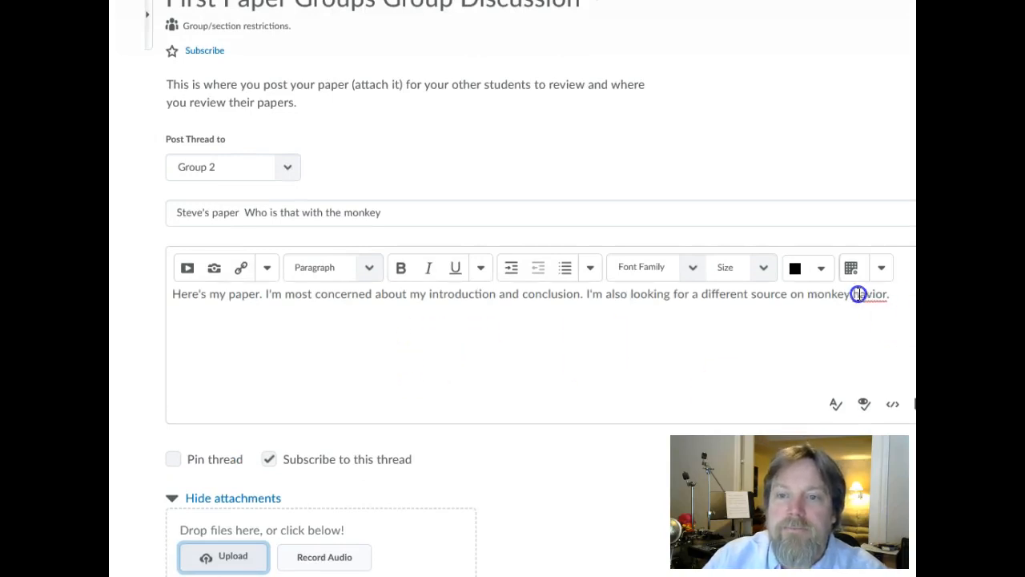
{"action": "left_click", "coordinate": [857, 296]}
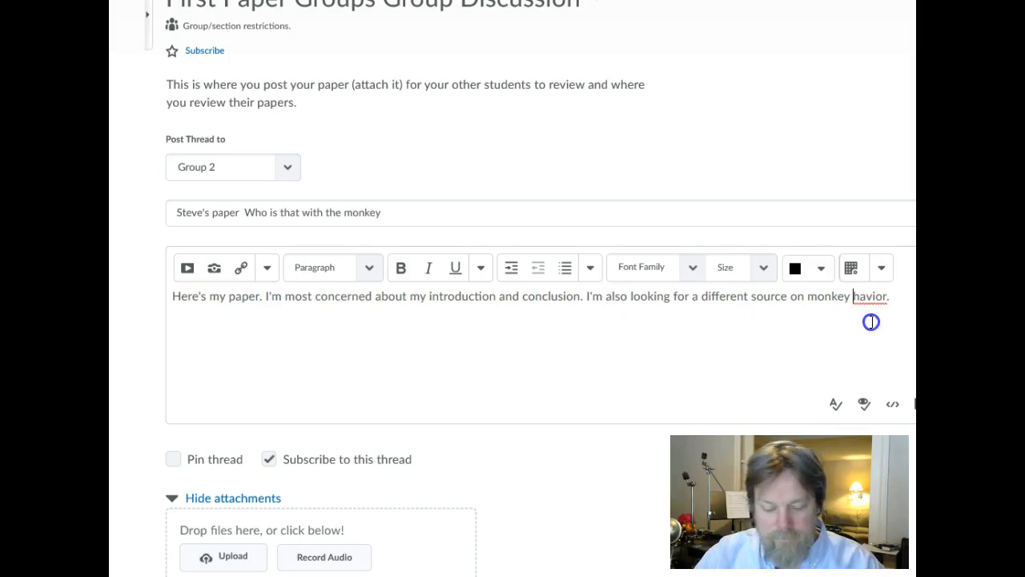
{"action": "type", "text": "be"}
Post the finished thread with its attachment to the discussion.
{"action": "scroll", "coordinate": [551, 398], "scroll_direction": "down", "scroll_amount": 3}
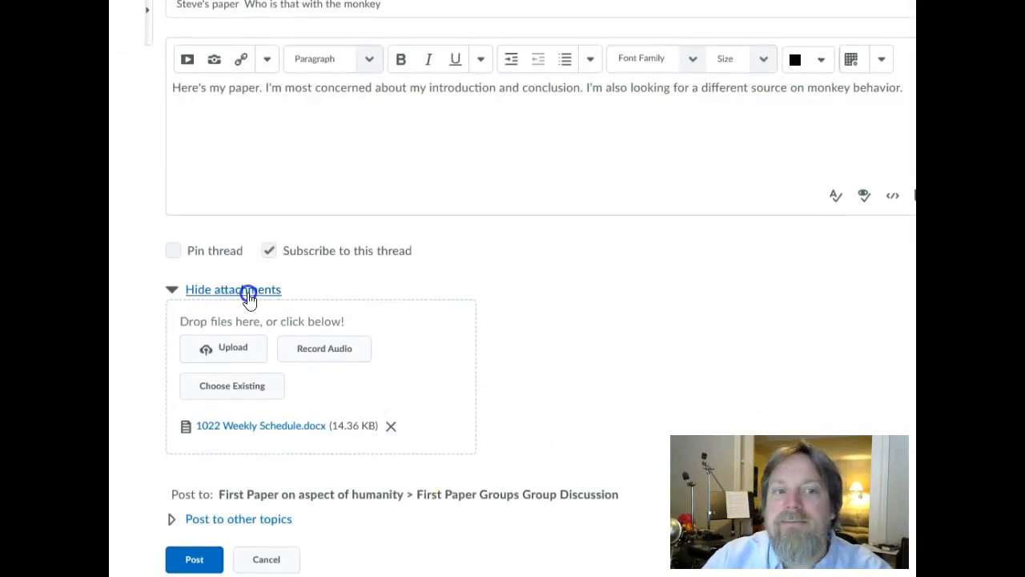
{"action": "scroll", "coordinate": [408, 389], "scroll_direction": "down", "scroll_amount": 3}
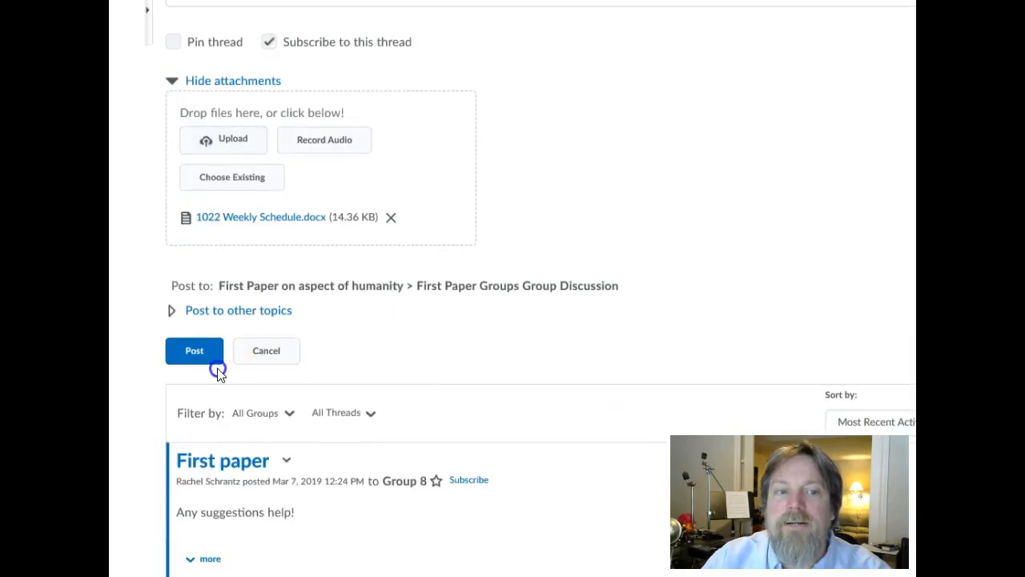
{"action": "left_click", "coordinate": [193, 351]}
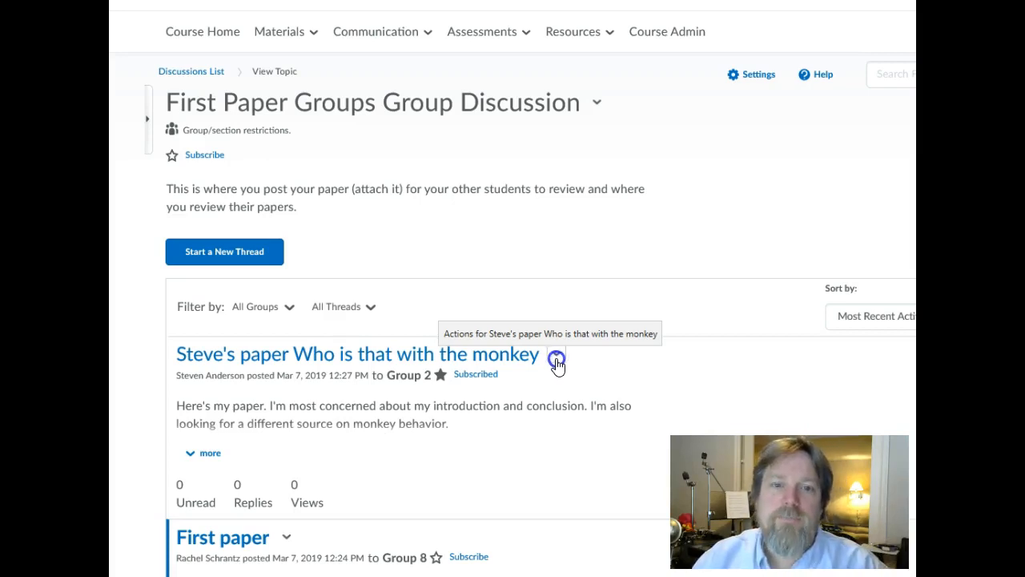
{"action": "scroll", "coordinate": [478, 332], "scroll_direction": "down", "scroll_amount": 3}
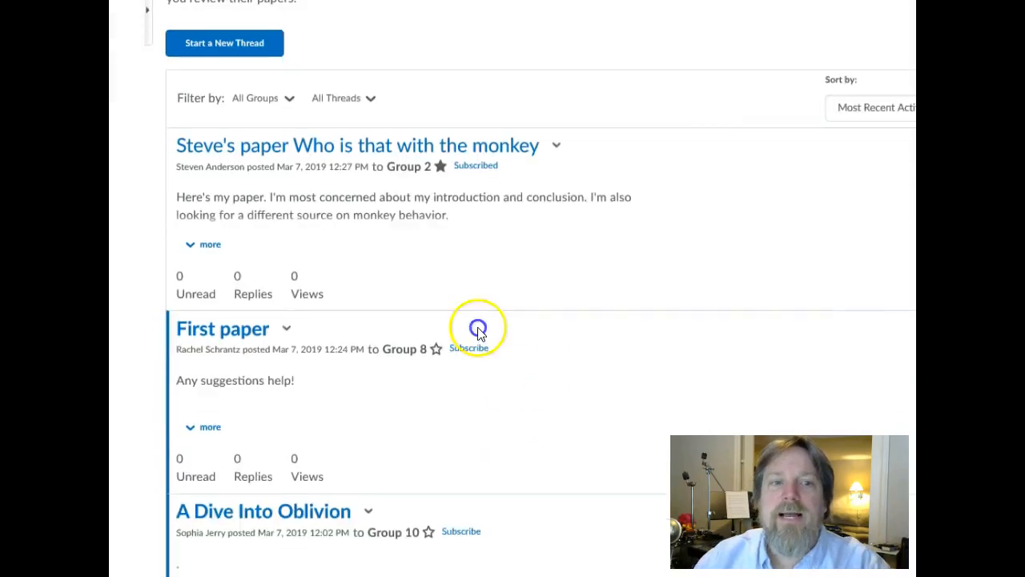
Open the newly posted monkey paper thread, open its attachment 1022 Weekly Schedule.docx in Word and enable editing.
{"action": "left_click", "coordinate": [409, 148]}
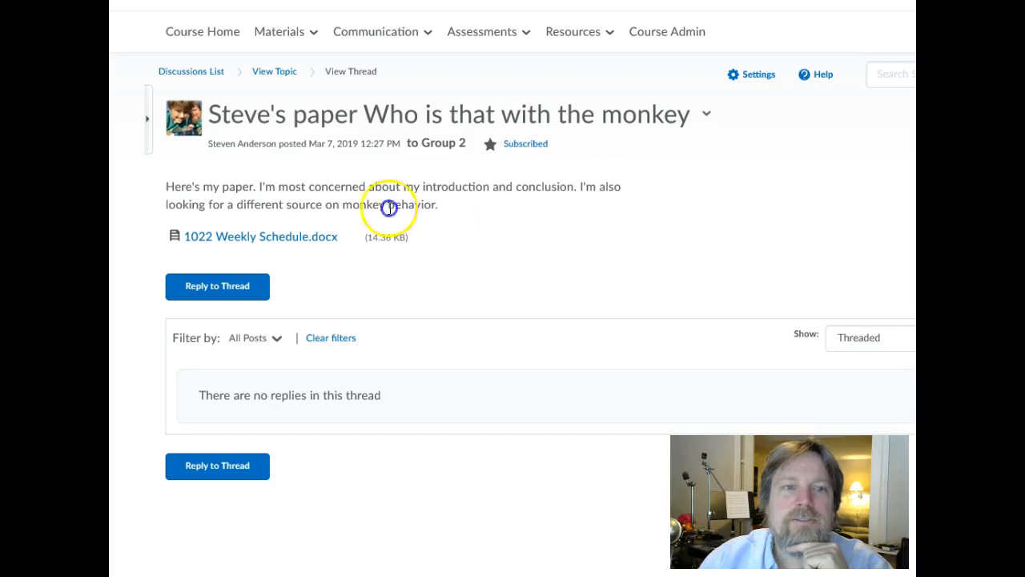
{"action": "left_click", "coordinate": [280, 237]}
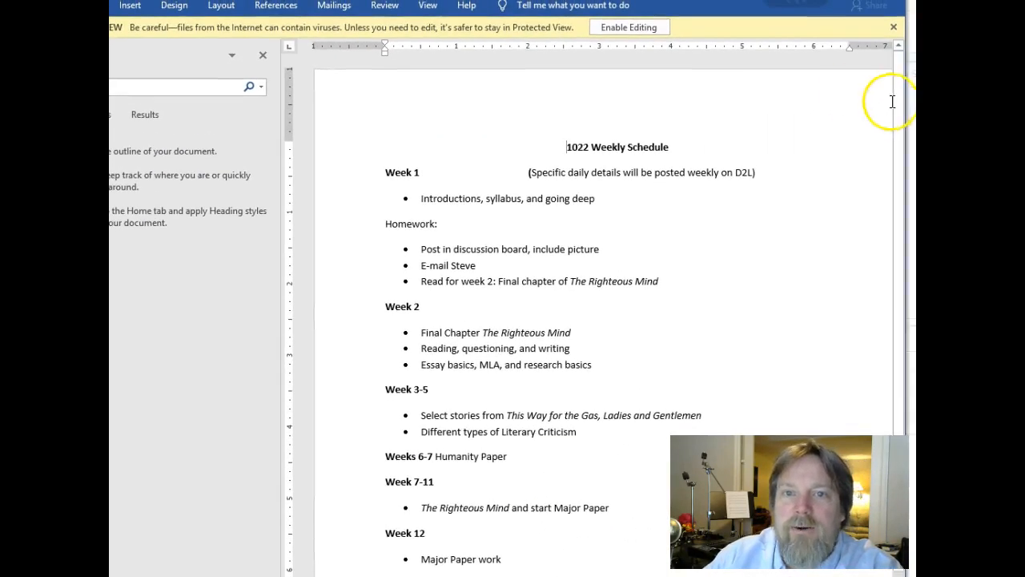
{"action": "left_click", "coordinate": [626, 29]}
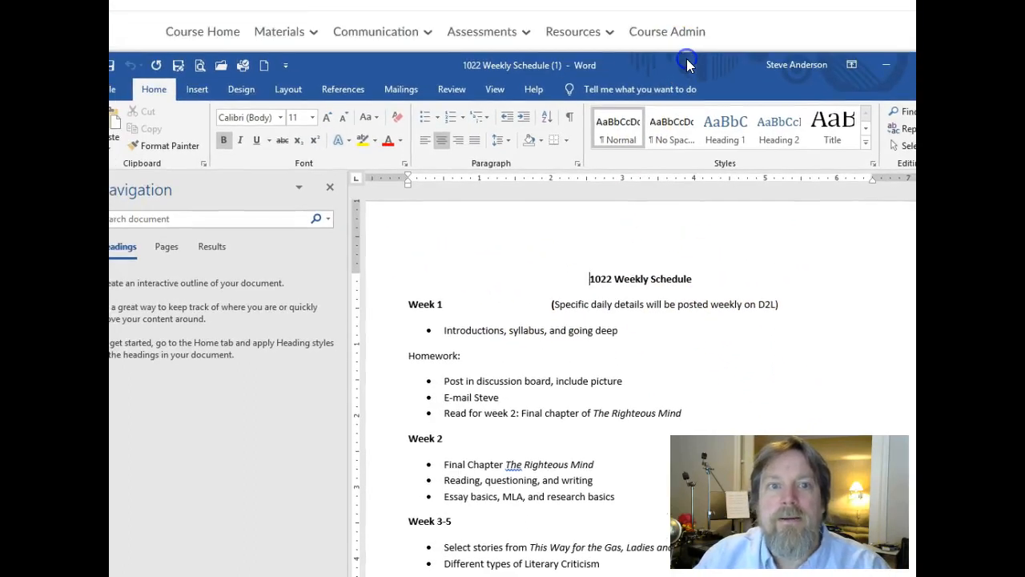
Turn on Track Changes and add the comment "Ith hing lkj" after "going deep" in the Week 1 bullet.
{"action": "left_click", "coordinate": [452, 92]}
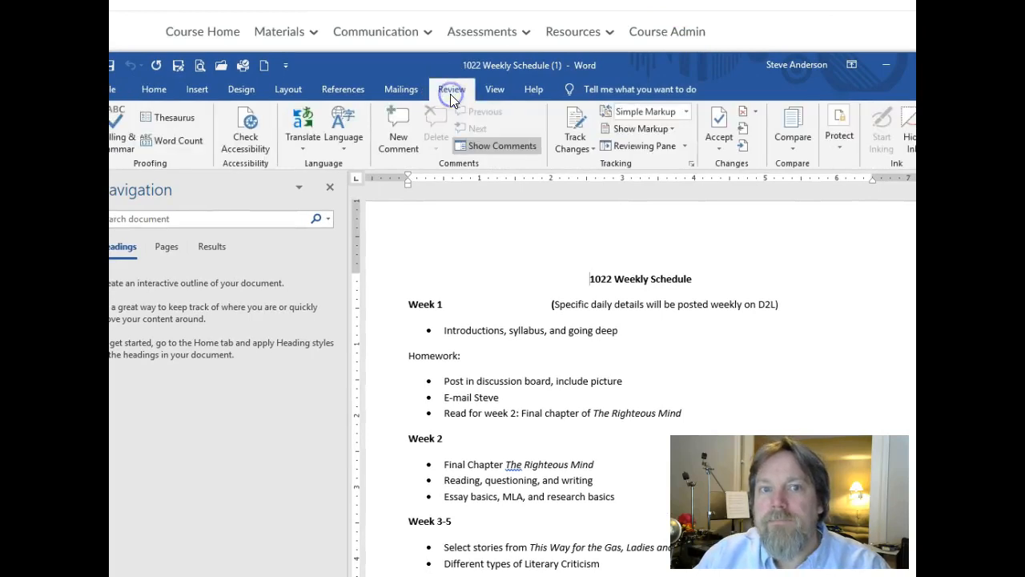
{"action": "left_click", "coordinate": [590, 148]}
{"action": "left_click", "coordinate": [589, 165]}
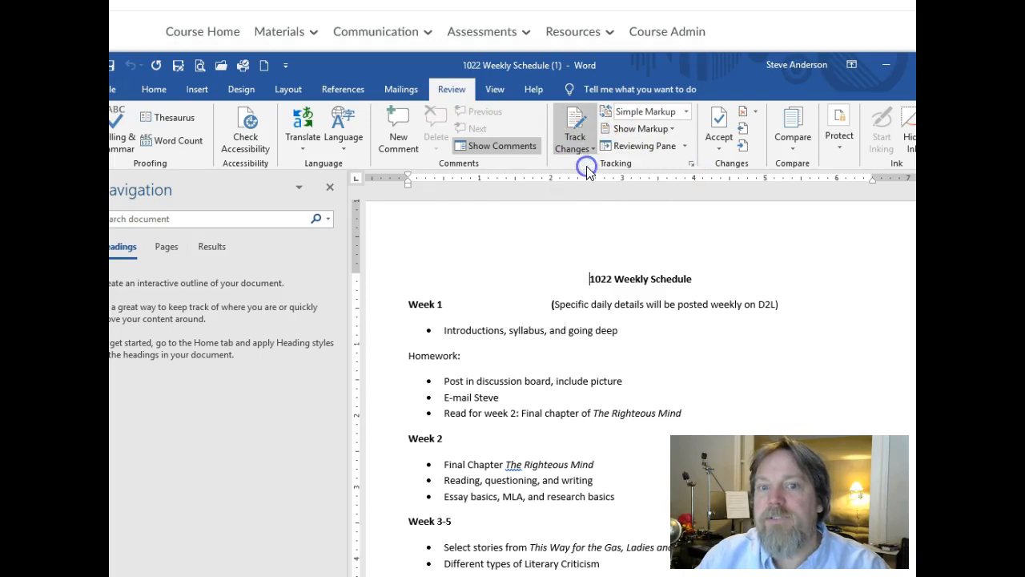
{"action": "left_click", "coordinate": [638, 336]}
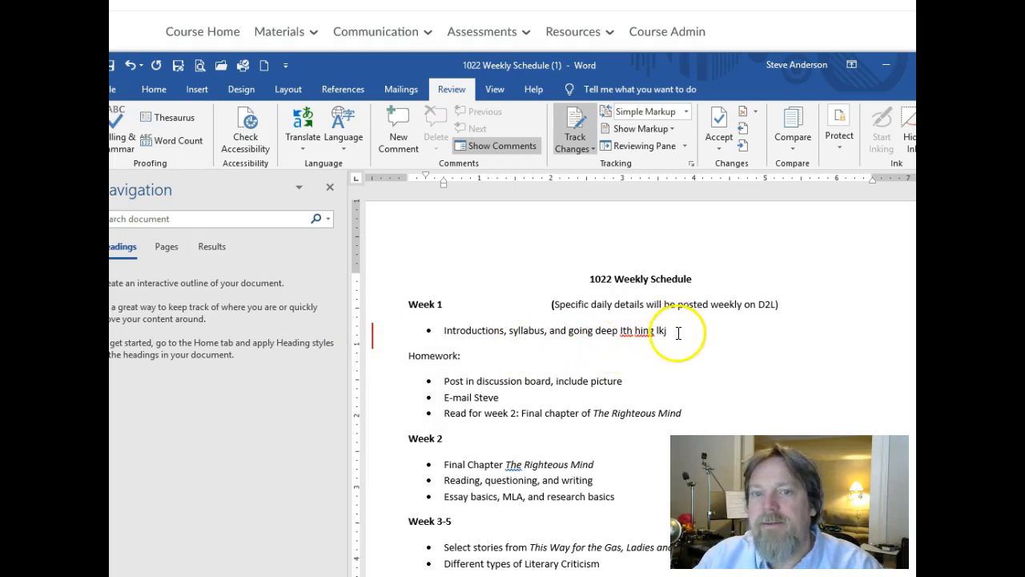
Italicize the comment text added at the end of the Week 1 bullet.
{"action": "left_click_drag", "start_coordinate": [666, 331], "coordinate": [620, 330]}
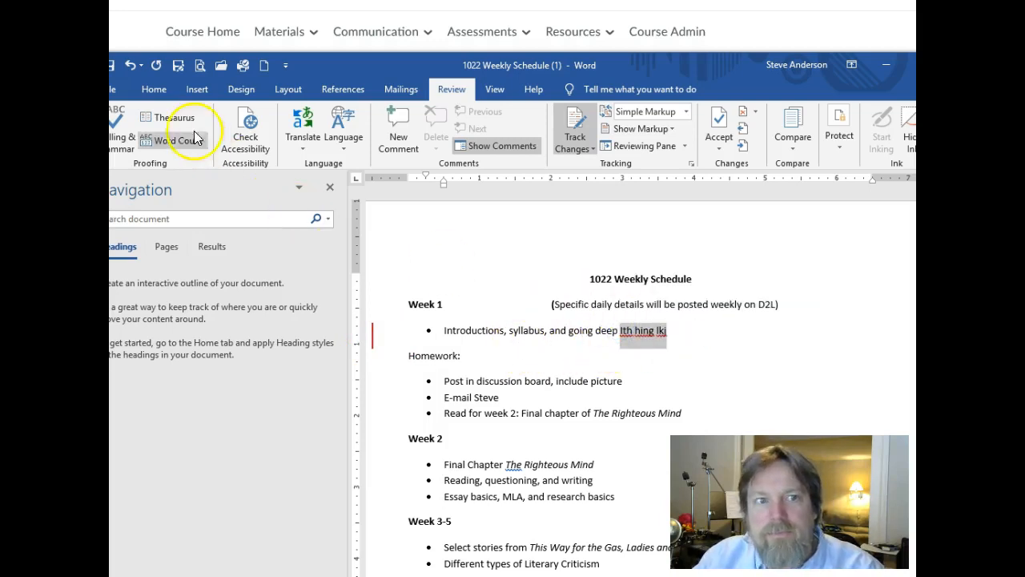
{"action": "left_click", "coordinate": [191, 92]}
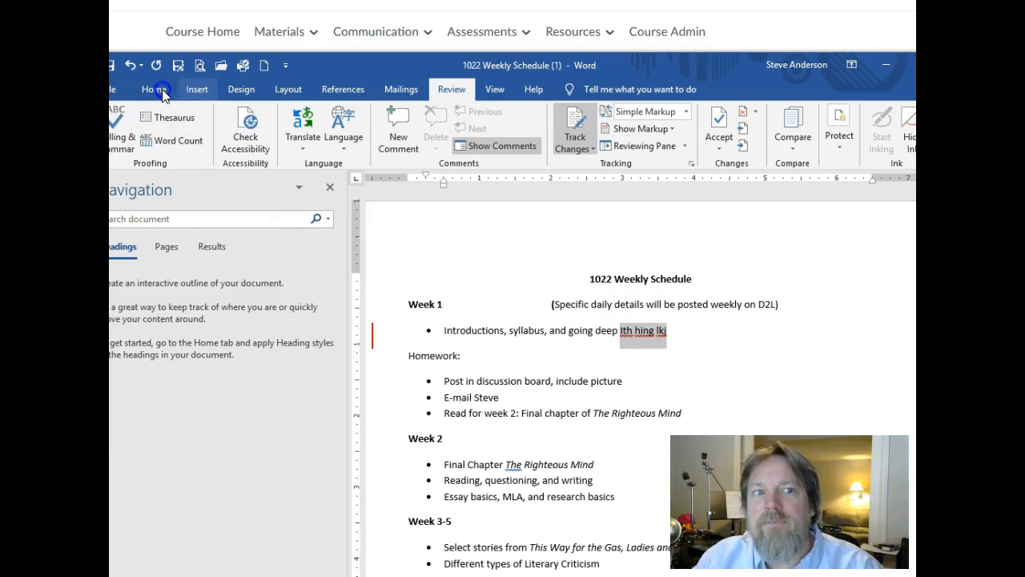
{"action": "left_click", "coordinate": [153, 89]}
{"action": "left_click", "coordinate": [238, 141]}
{"action": "left_click", "coordinate": [646, 355]}
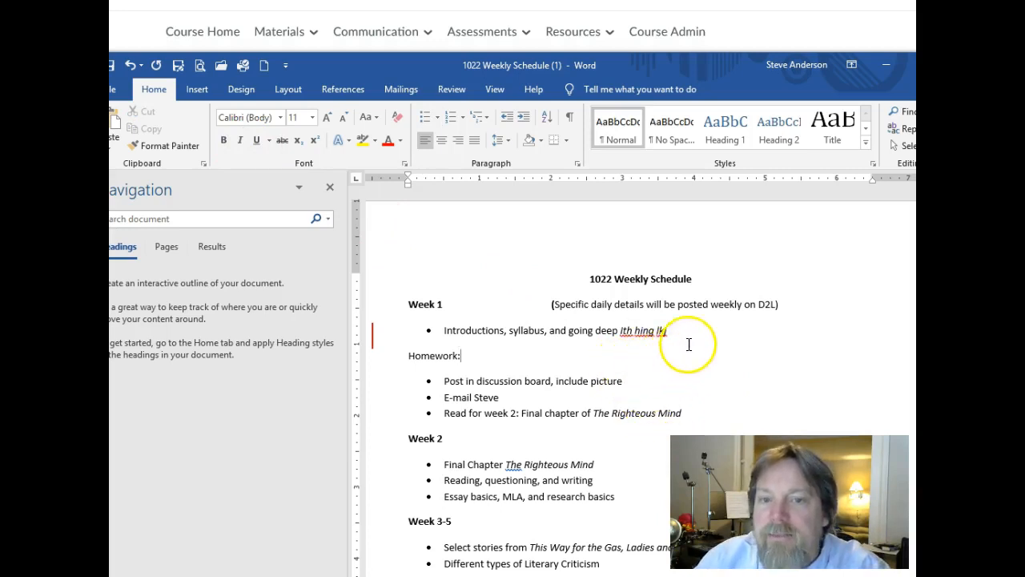
Save the document under a new name: the reviewer's first name, "comments on", the author's first name and "paper".
{"action": "left_click_drag", "start_coordinate": [410, 61], "coordinate": [455, 64]}
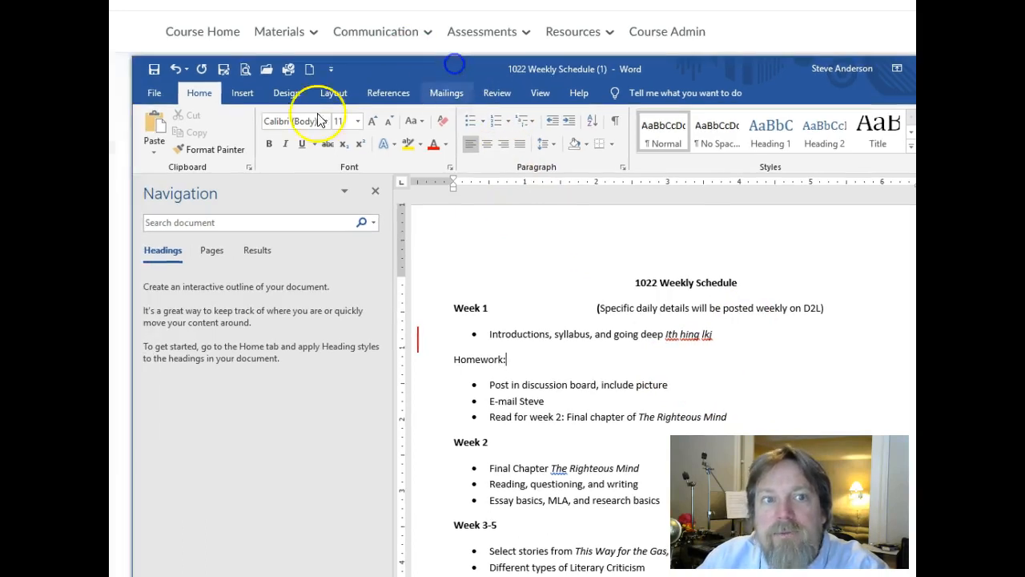
{"action": "left_click", "coordinate": [224, 70]}
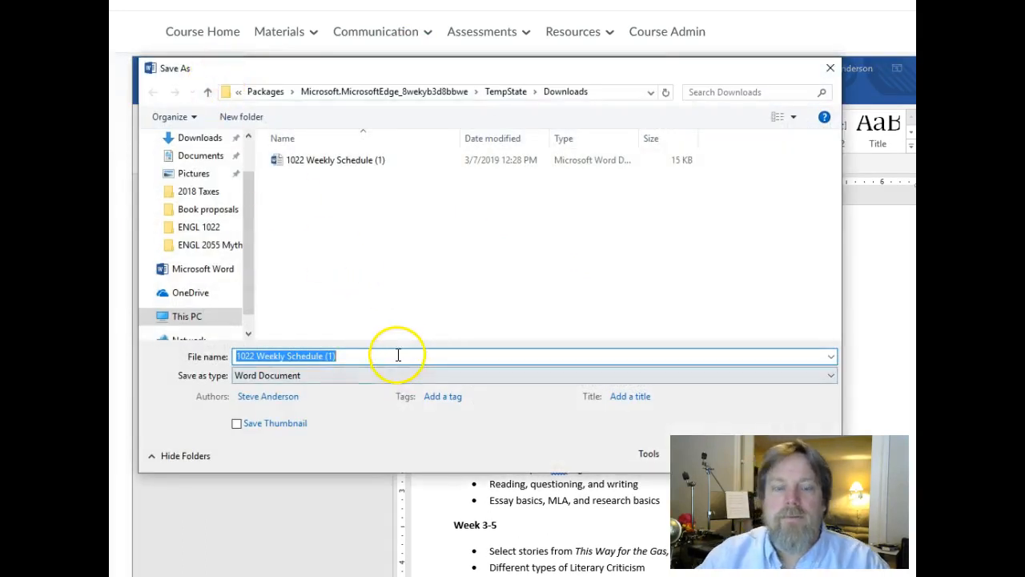
{"action": "type", "text": "steve'"}
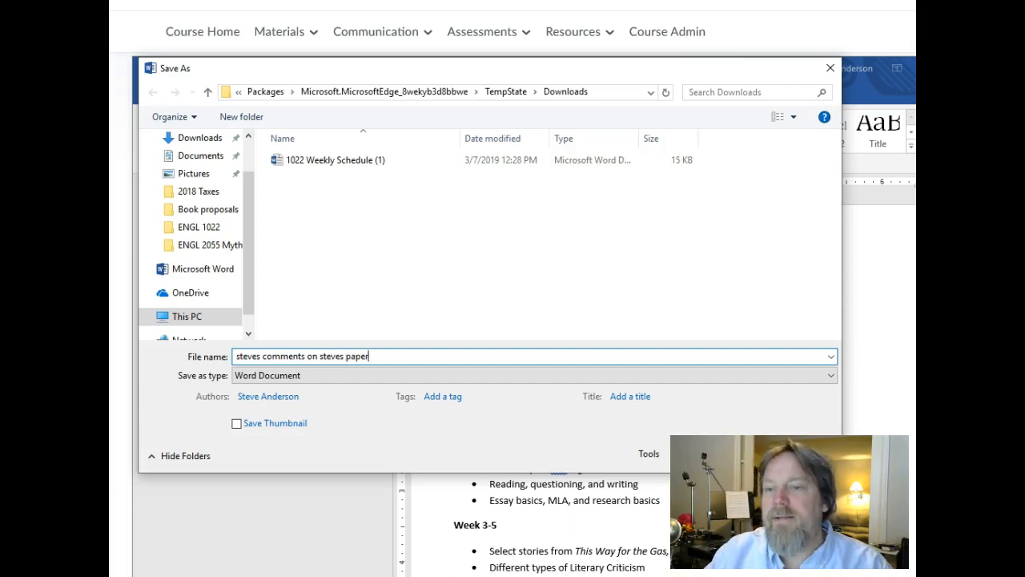
{"action": "left_click", "coordinate": [718, 450]}
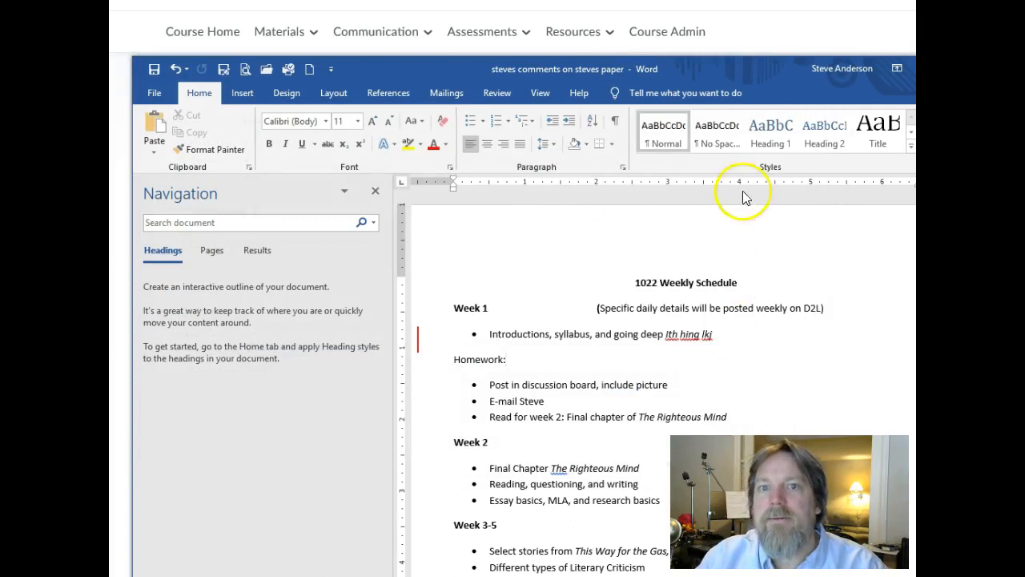
Return to the discussion thread and write a reply greeting the author by first name, followed by "as;ldkfja;lsdkfja;lsdfkja;lsdkfj".
{"action": "left_click", "coordinate": [744, 42]}
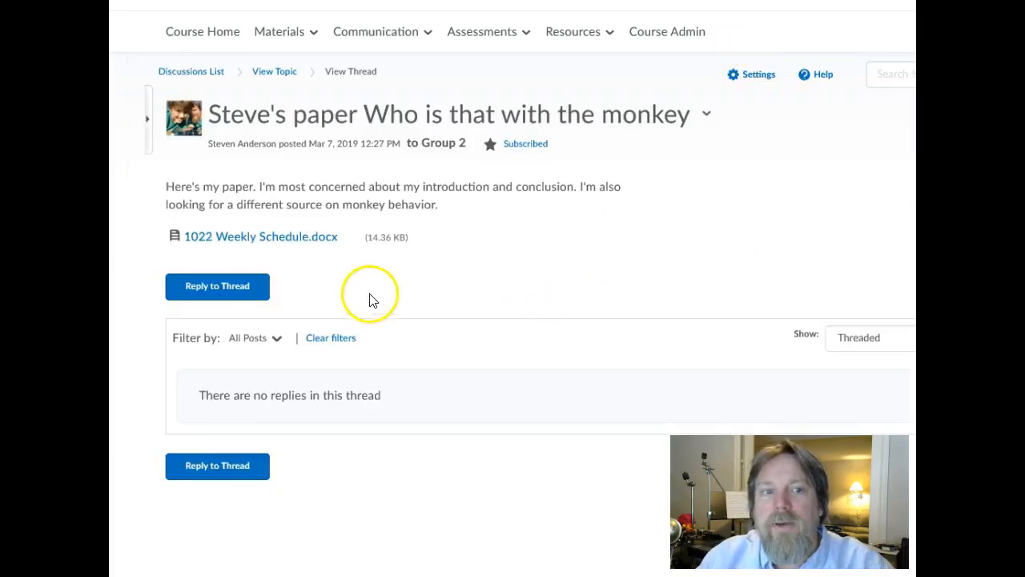
{"action": "left_click", "coordinate": [241, 293]}
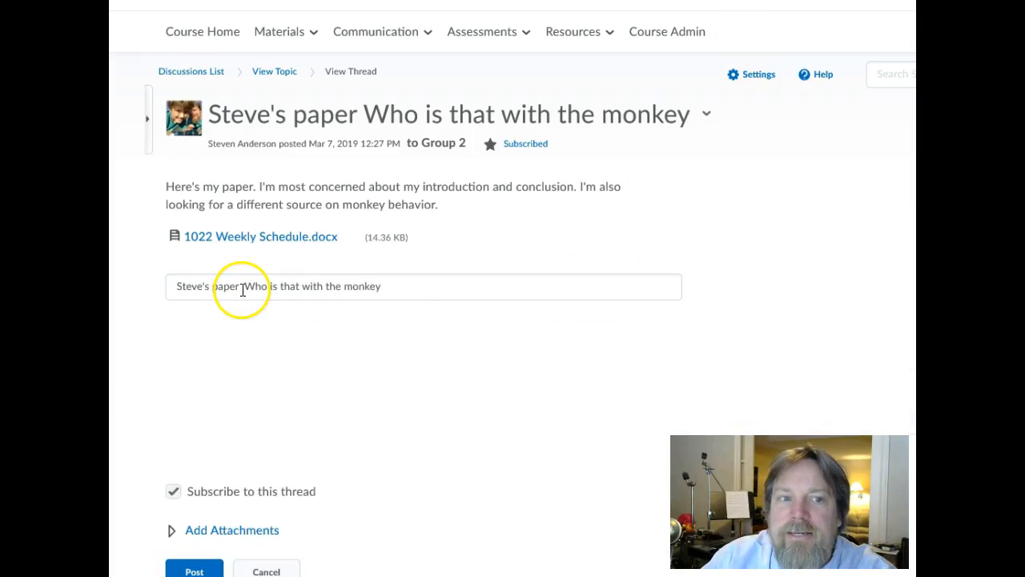
{"action": "type", "text": "Hey"}
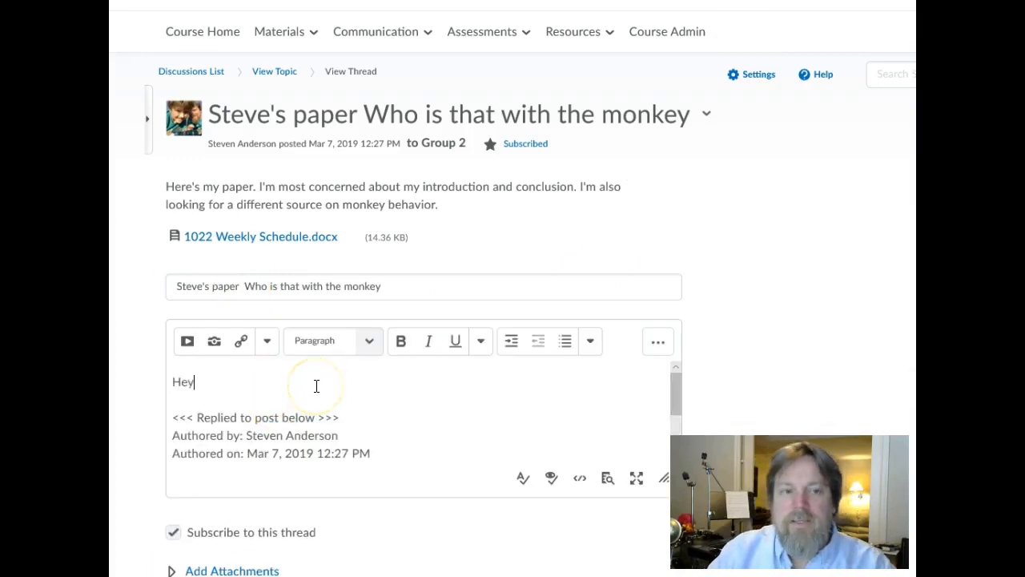
{"action": "type", "text": " steve, "}
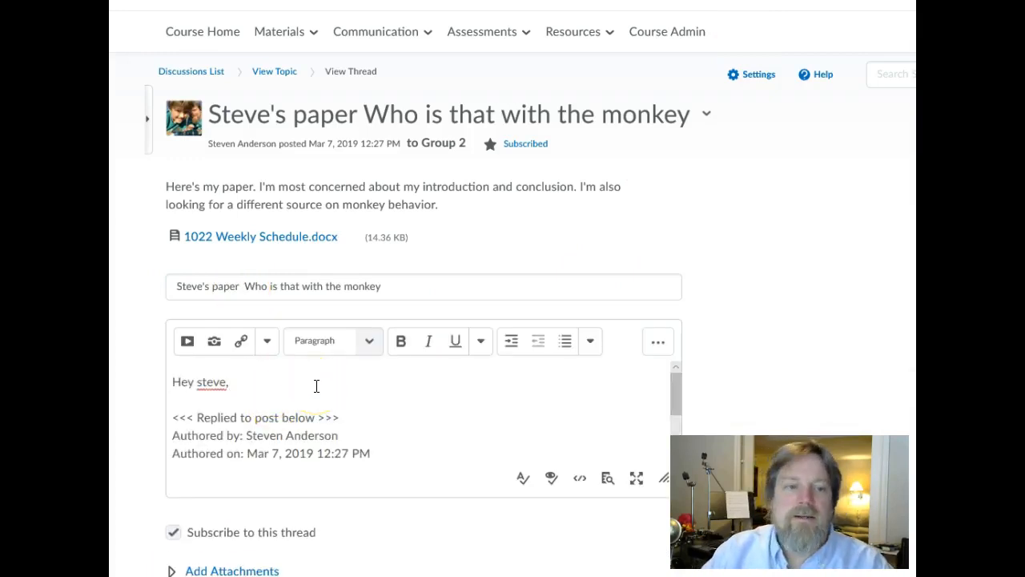
{"action": "type", "text": "as;ldkfja;lsdkfja;lsdfkja;lsdkfj"}
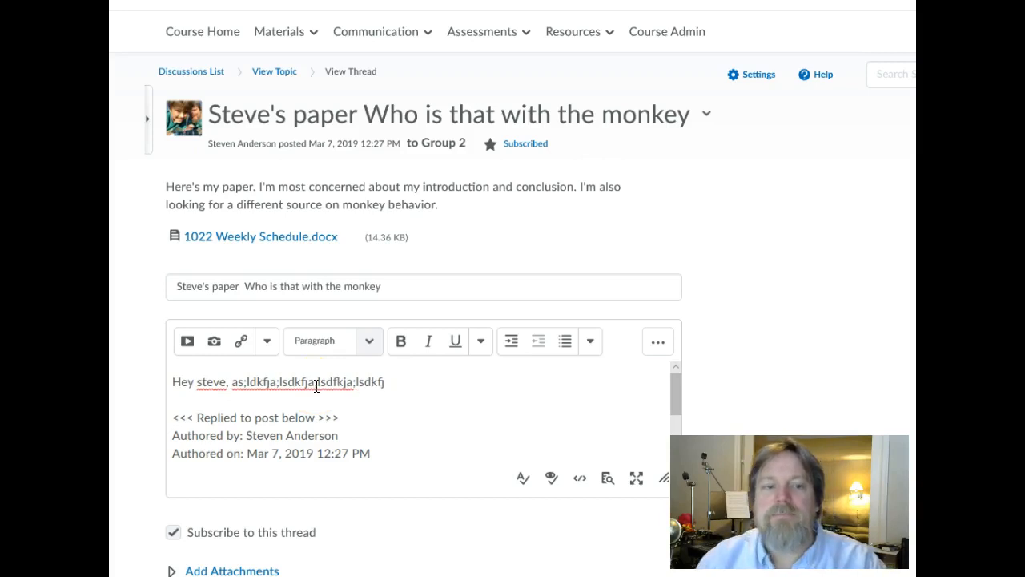
Expand the reply's attachments and look for the commented document among the ENGL 1022 files to upload.
{"action": "scroll", "coordinate": [320, 393], "scroll_direction": "down", "scroll_amount": 1}
{"action": "scroll", "coordinate": [390, 550], "scroll_direction": "down", "scroll_amount": 2}
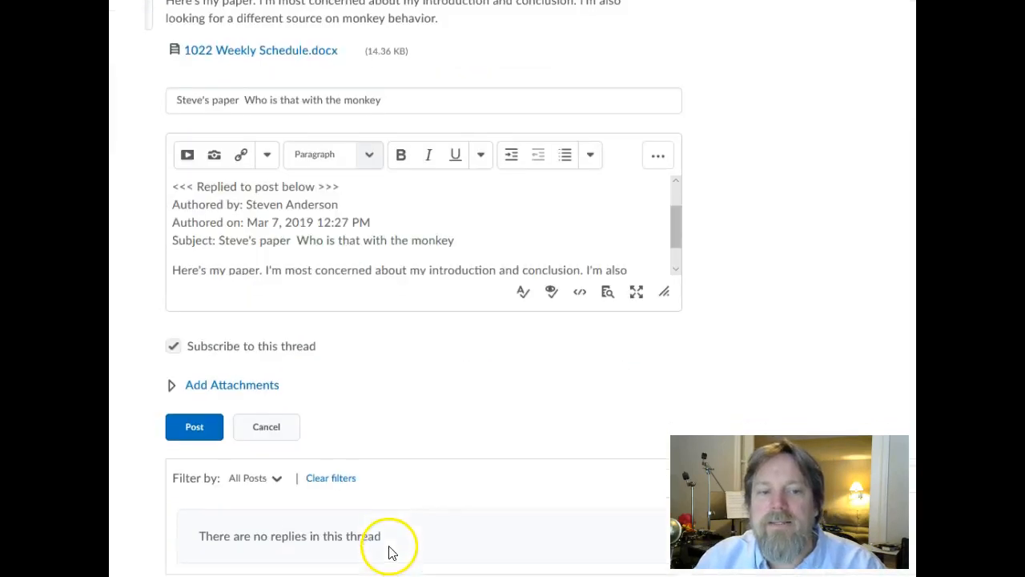
{"action": "left_click", "coordinate": [253, 392]}
{"action": "left_click", "coordinate": [231, 451]}
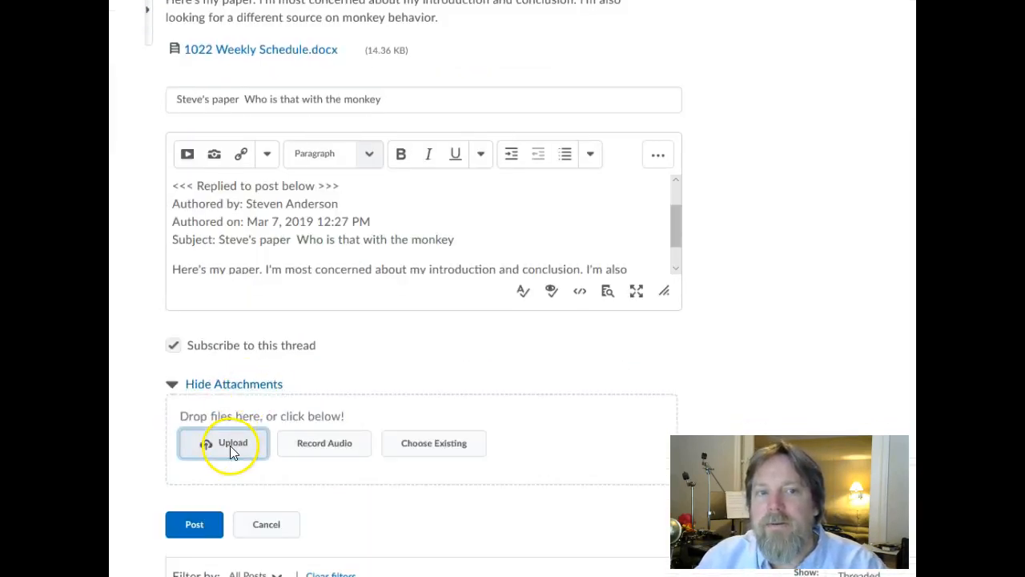
{"action": "scroll", "coordinate": [213, 337], "scroll_direction": "down", "scroll_amount": 3}
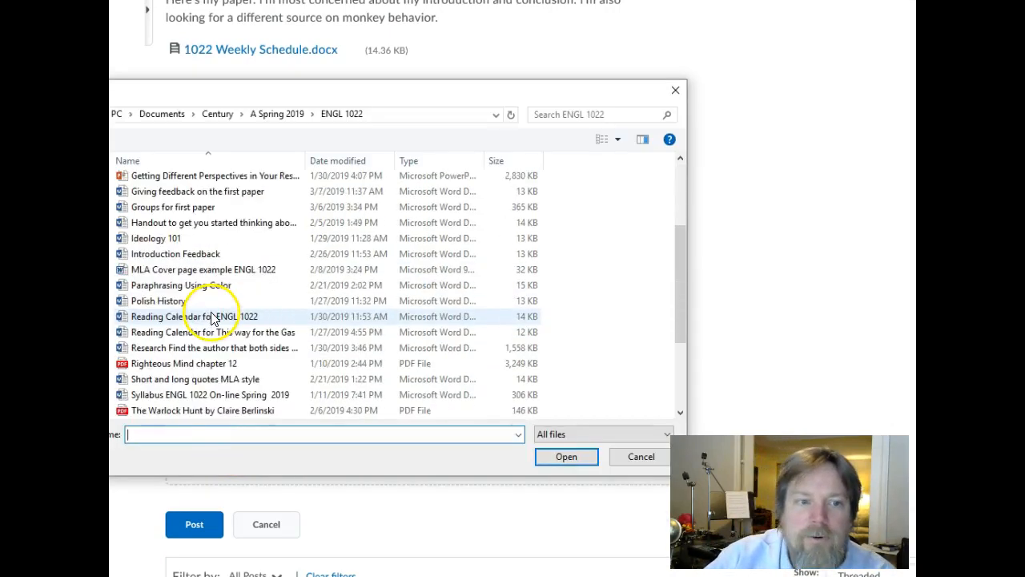
{"action": "scroll", "coordinate": [214, 319], "scroll_direction": "down", "scroll_amount": 1}
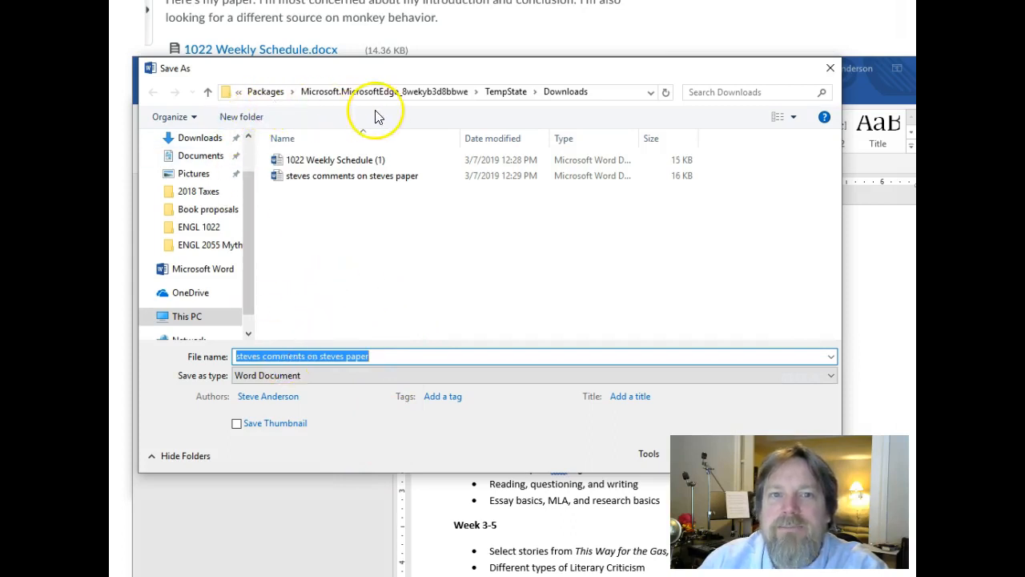
Save the commented document under the same name in the ENGL 1022 folder and return to the discussion reply.
{"action": "left_click", "coordinate": [200, 228]}
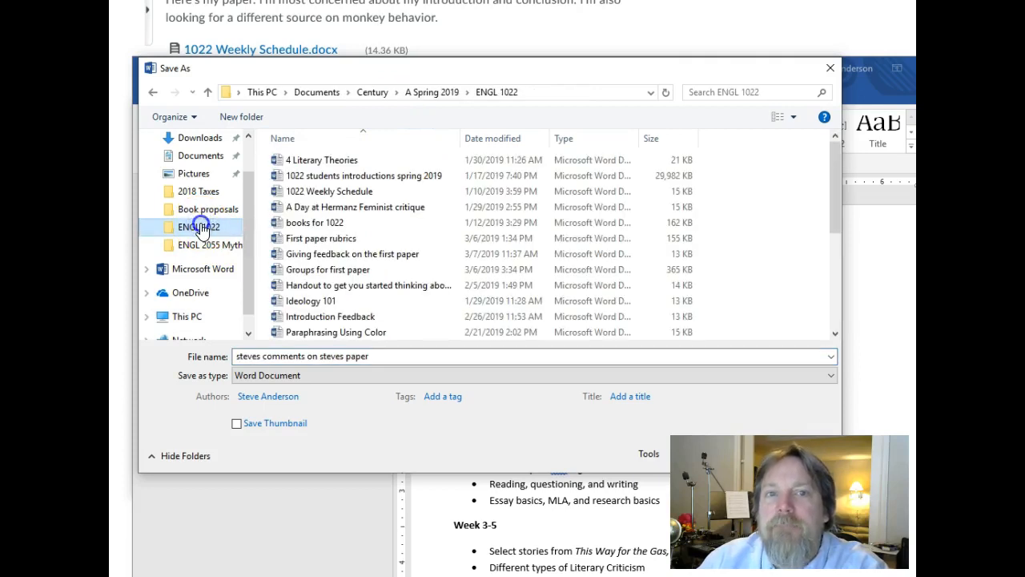
{"action": "left_click", "coordinate": [712, 454]}
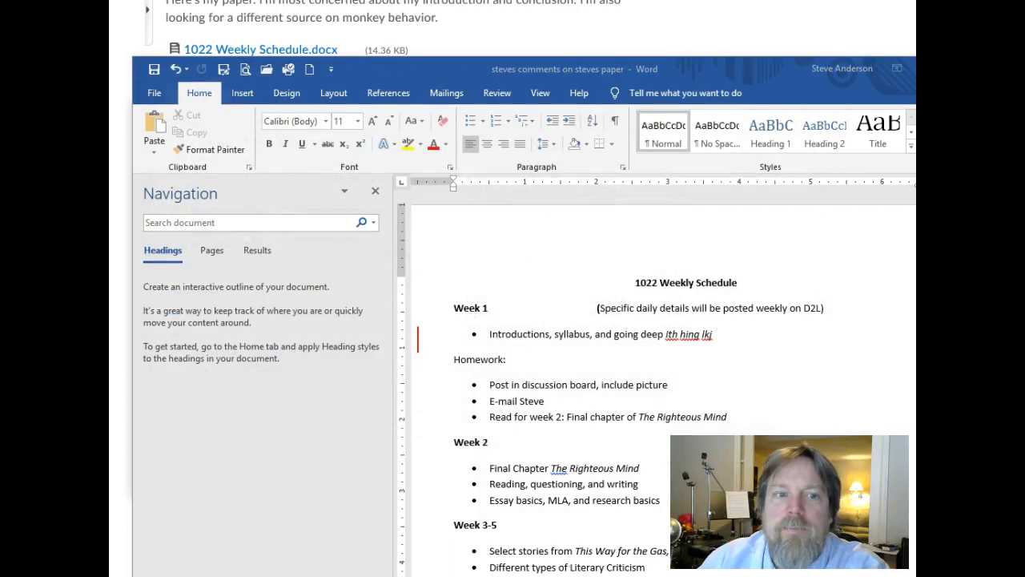
{"action": "left_click", "coordinate": [939, 69]}
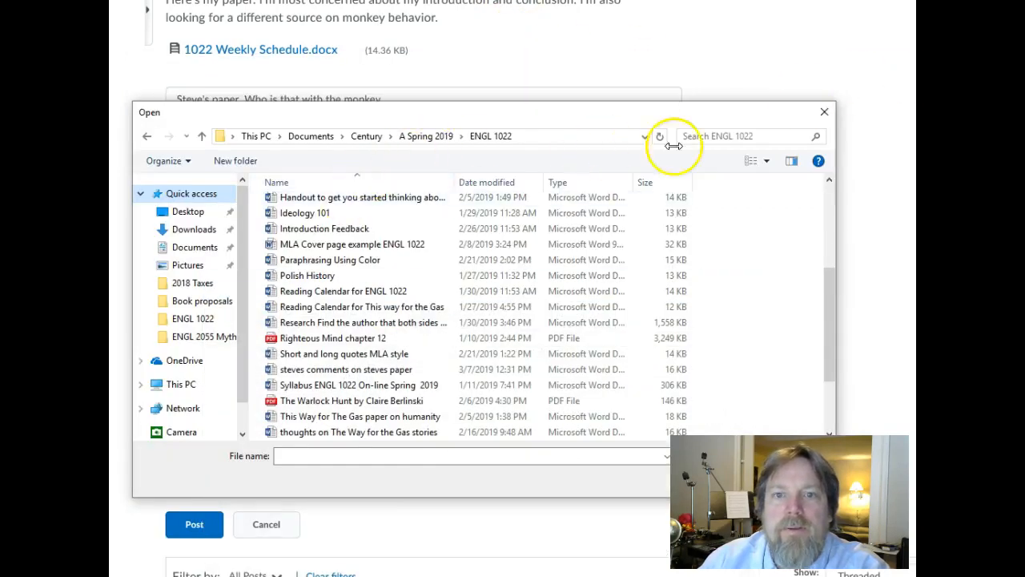
Reopen the reply's file upload and attach the commented document from the ENGL 1022 folder.
{"action": "left_click", "coordinate": [824, 112]}
{"action": "scroll", "coordinate": [316, 221], "scroll_direction": "up", "scroll_amount": 2}
{"action": "scroll", "coordinate": [318, 219], "scroll_direction": "up", "scroll_amount": 2}
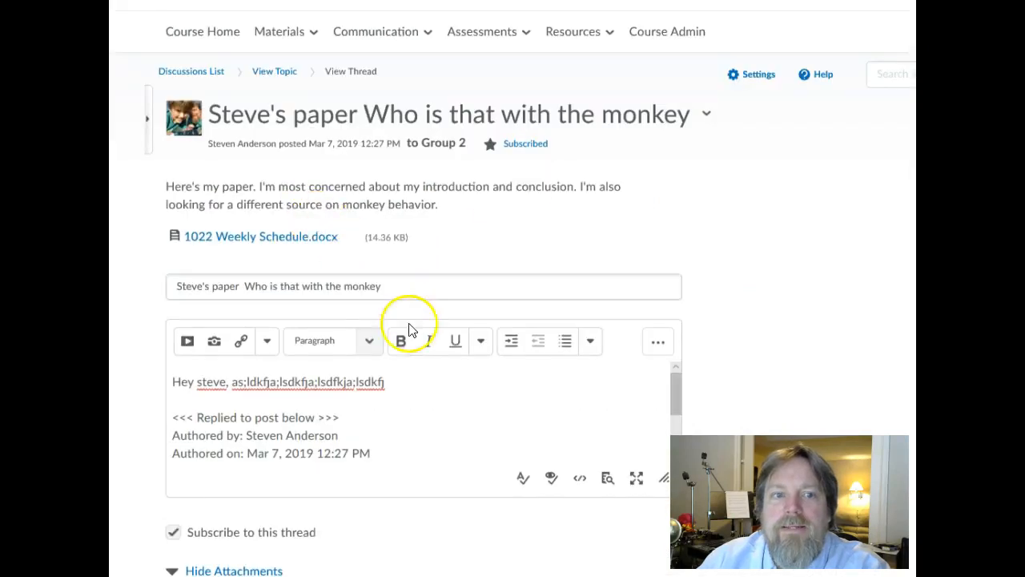
{"action": "scroll", "coordinate": [394, 315], "scroll_direction": "down", "scroll_amount": 1}
{"action": "scroll", "coordinate": [402, 290], "scroll_direction": "down", "scroll_amount": 2}
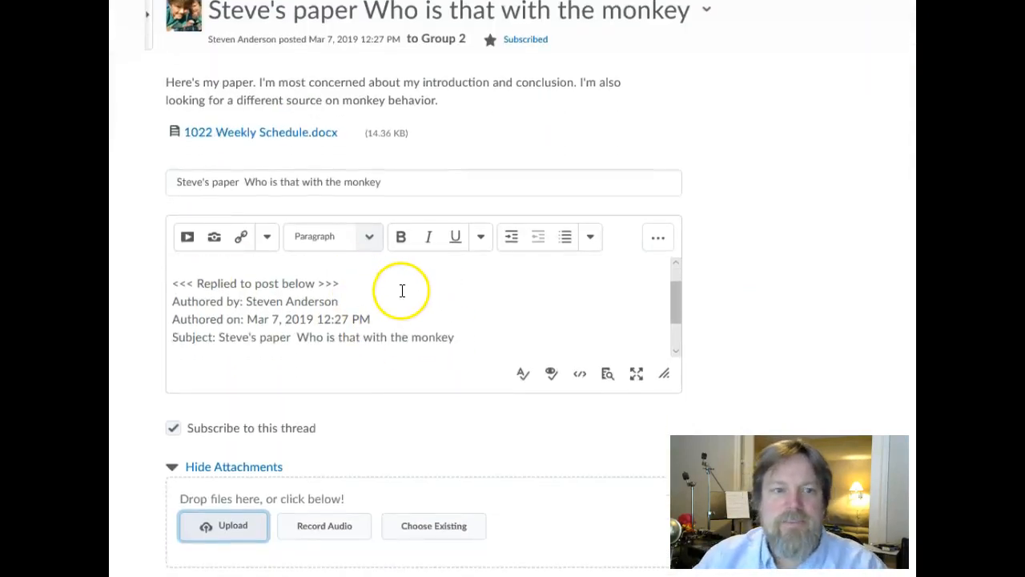
{"action": "scroll", "coordinate": [412, 425], "scroll_direction": "down", "scroll_amount": 3}
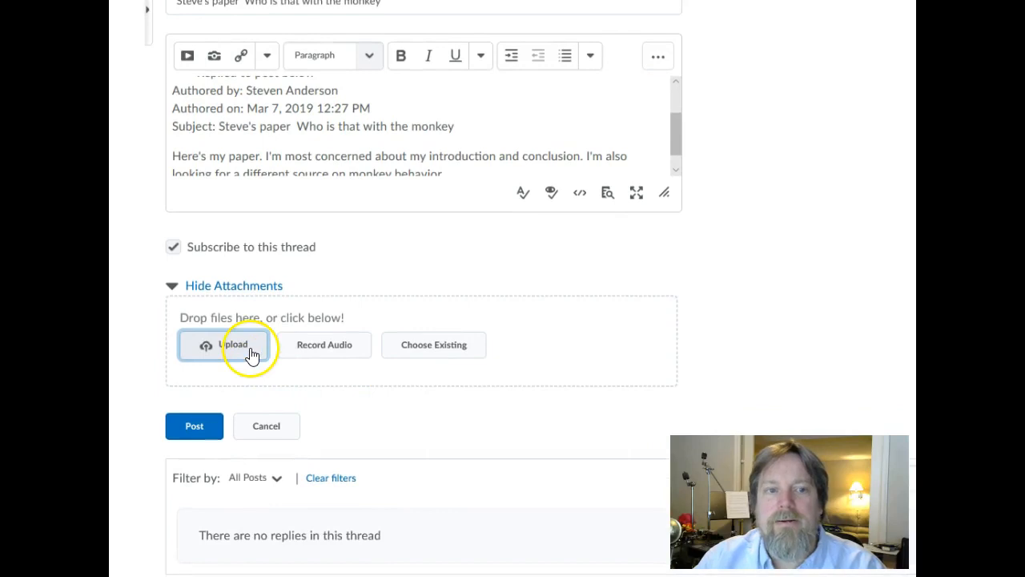
{"action": "left_click", "coordinate": [251, 355]}
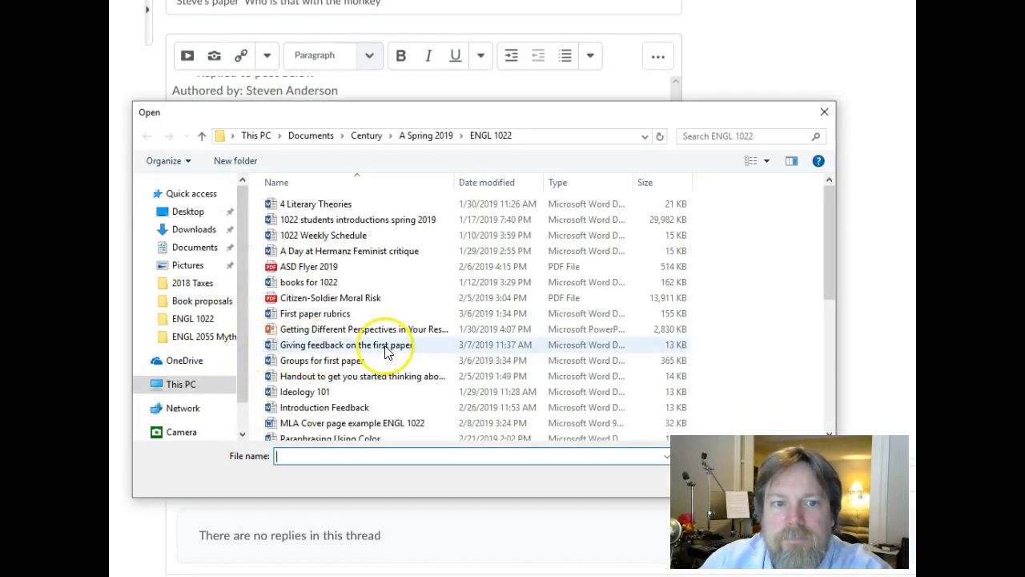
{"action": "scroll", "coordinate": [384, 349], "scroll_direction": "down", "scroll_amount": 1}
{"action": "left_click", "coordinate": [364, 416]}
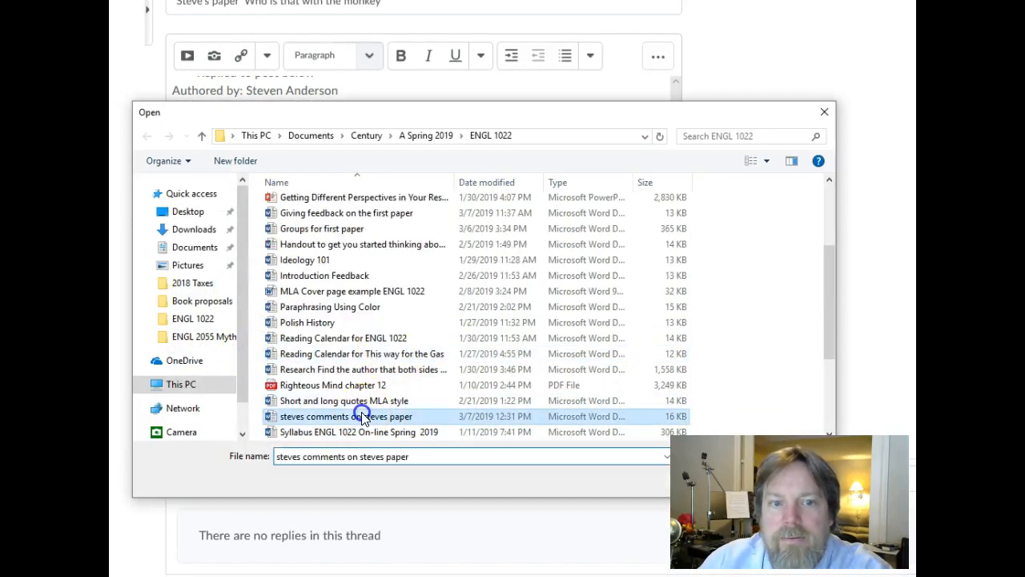
{"action": "left_click", "coordinate": [709, 481]}
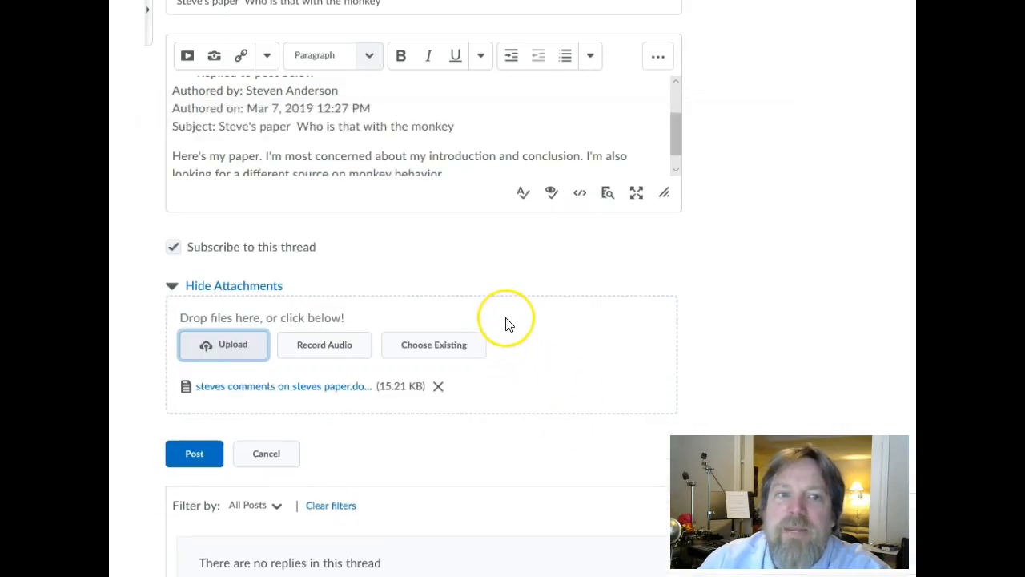